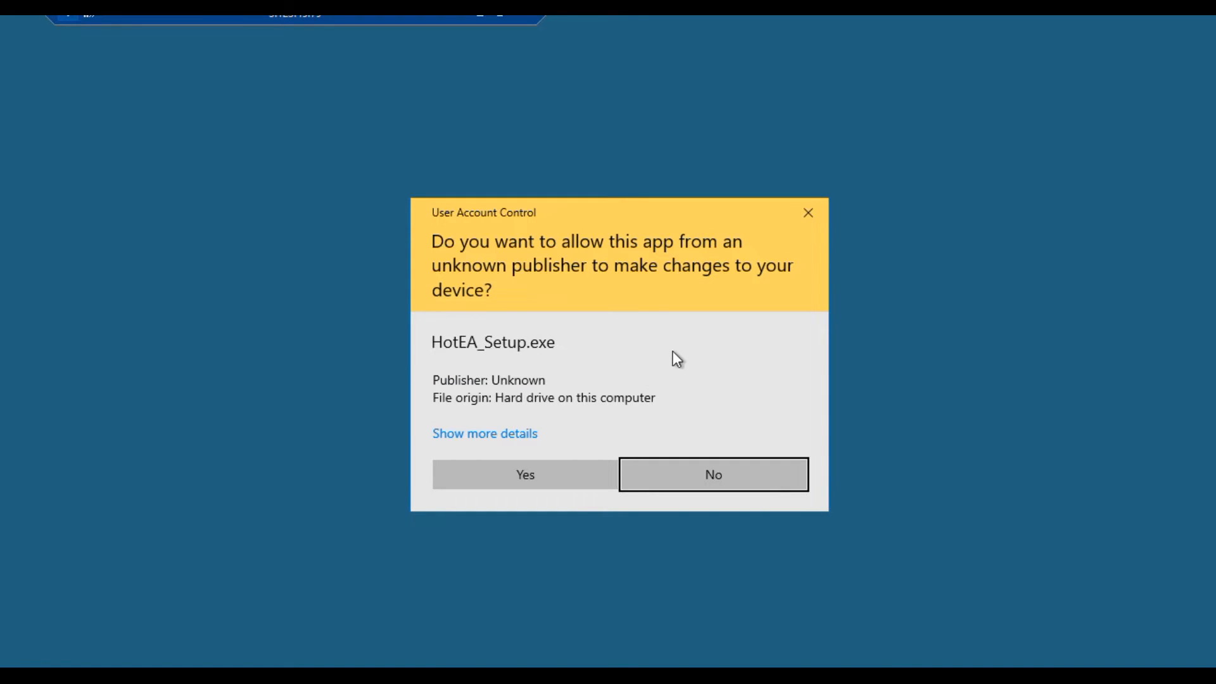
Step: Accept the licence agreement, install HotEA into the OANDA - MetaTrader directory, and close the installer
click(510, 478)
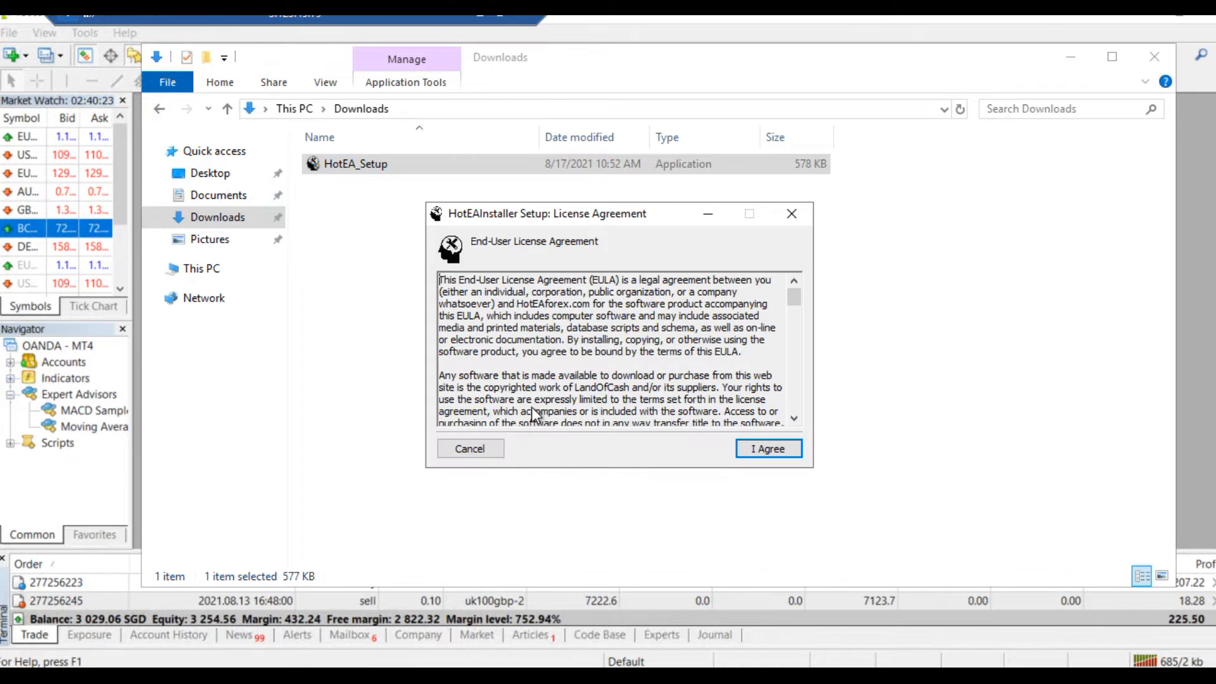
click(762, 448)
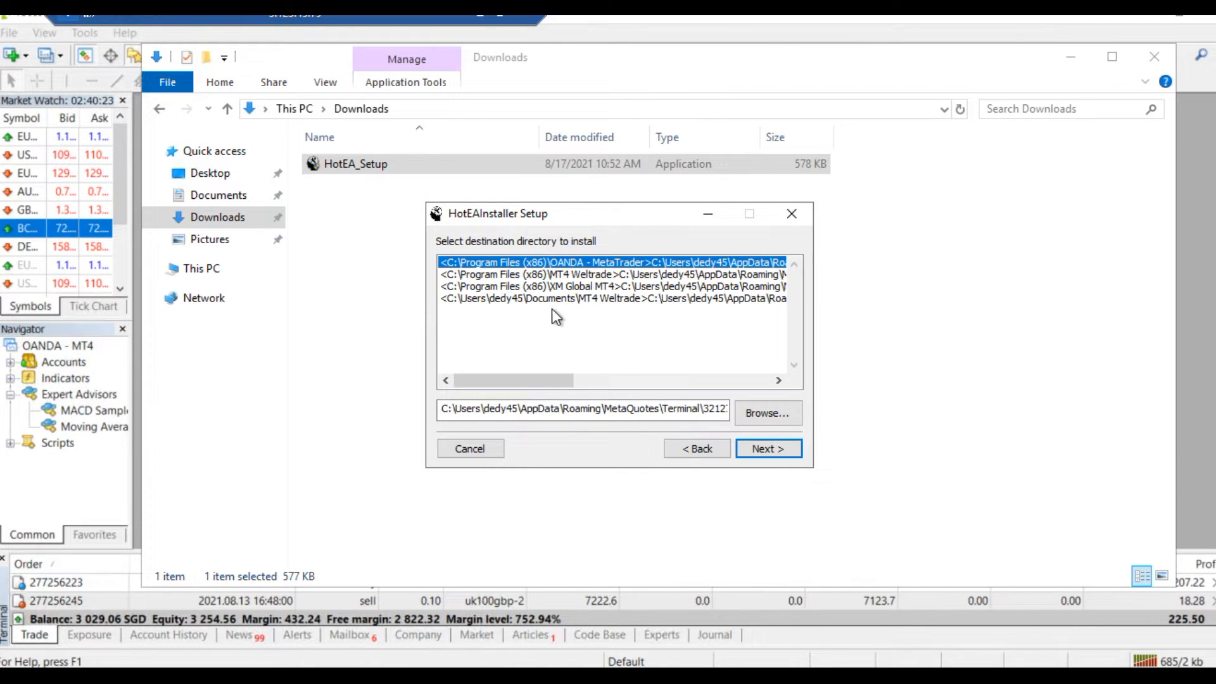
click(595, 277)
click(592, 288)
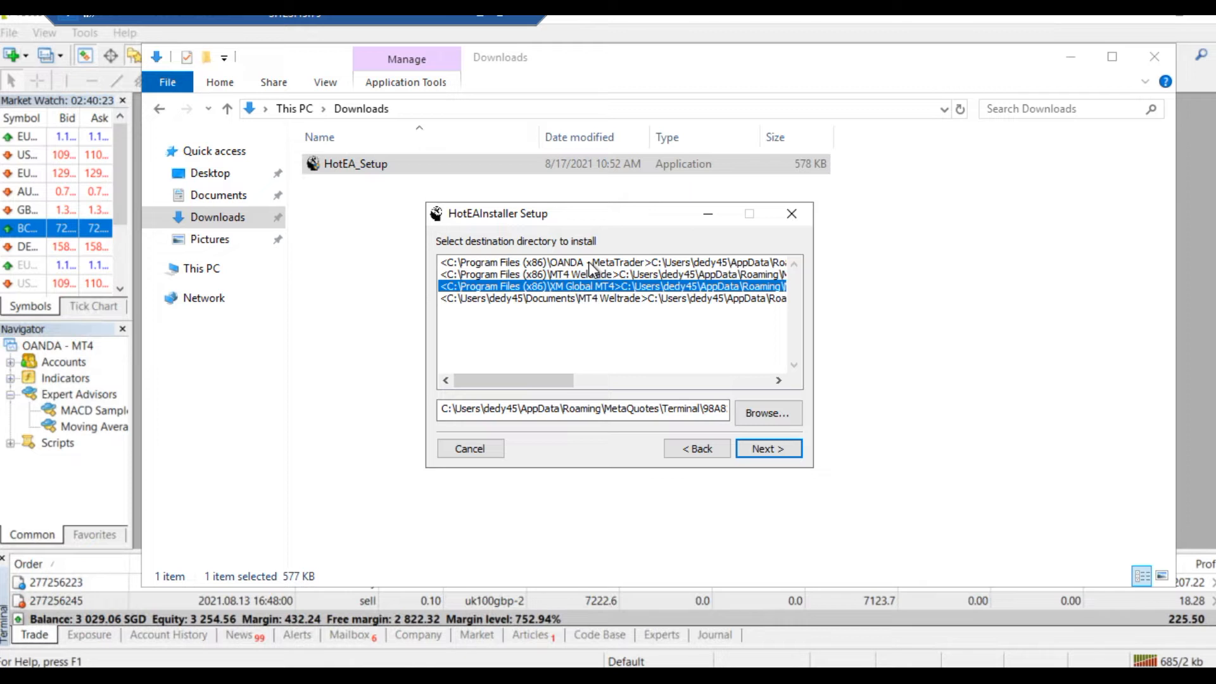
click(590, 265)
click(774, 447)
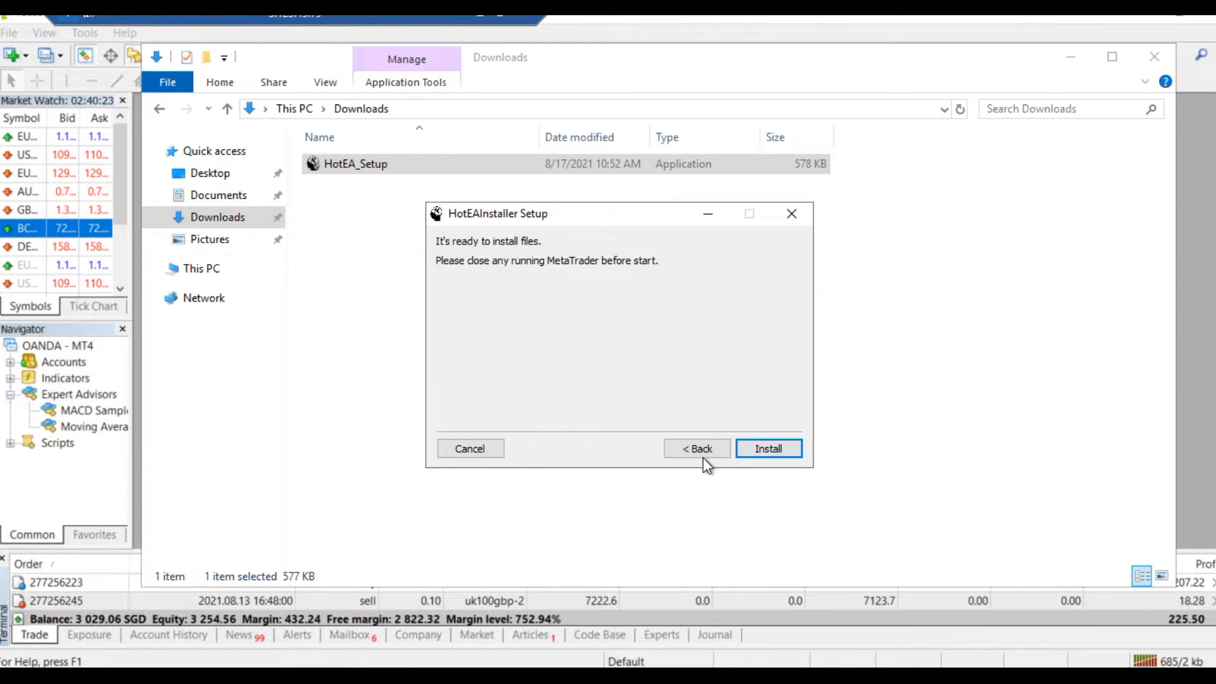
click(763, 449)
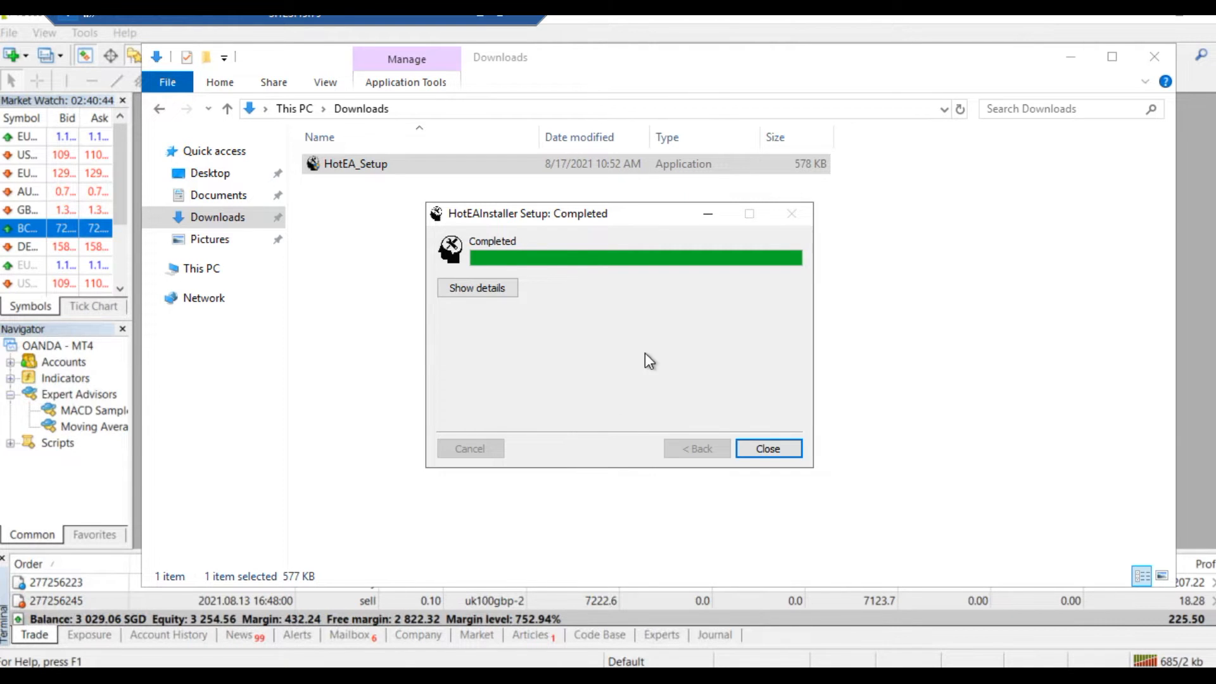
click(761, 450)
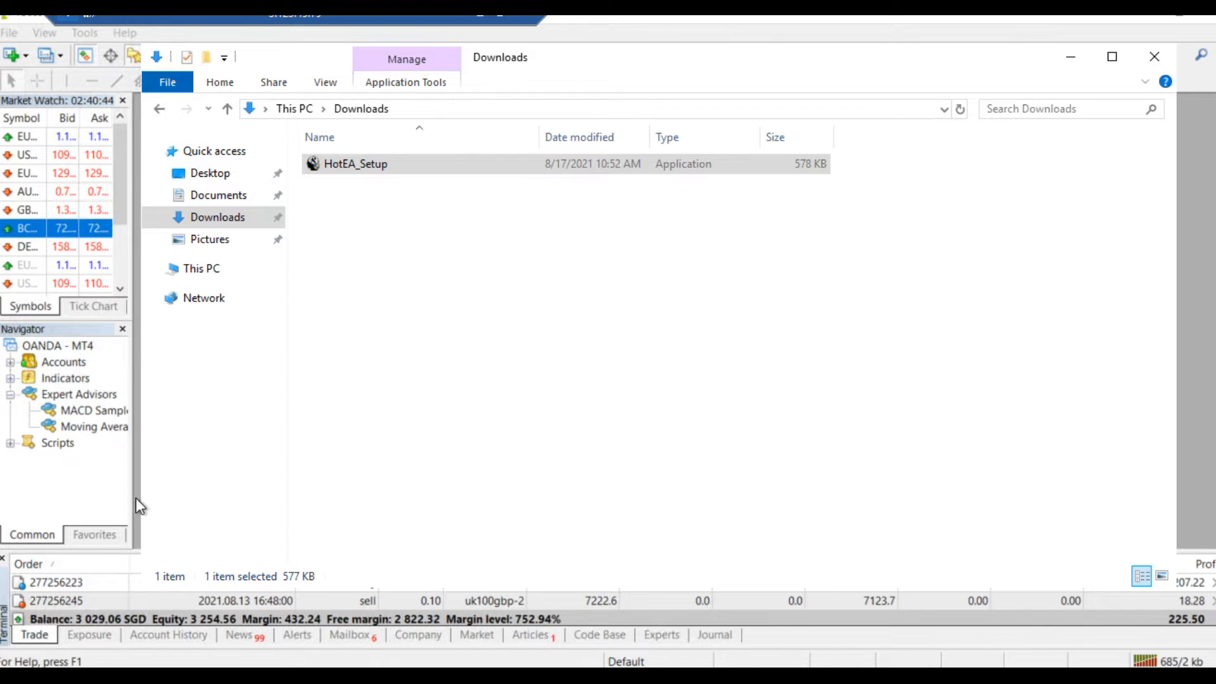
Step: Return to the OANDA terminal and refresh the Expert Advisors list in the Navigator
click(86, 473)
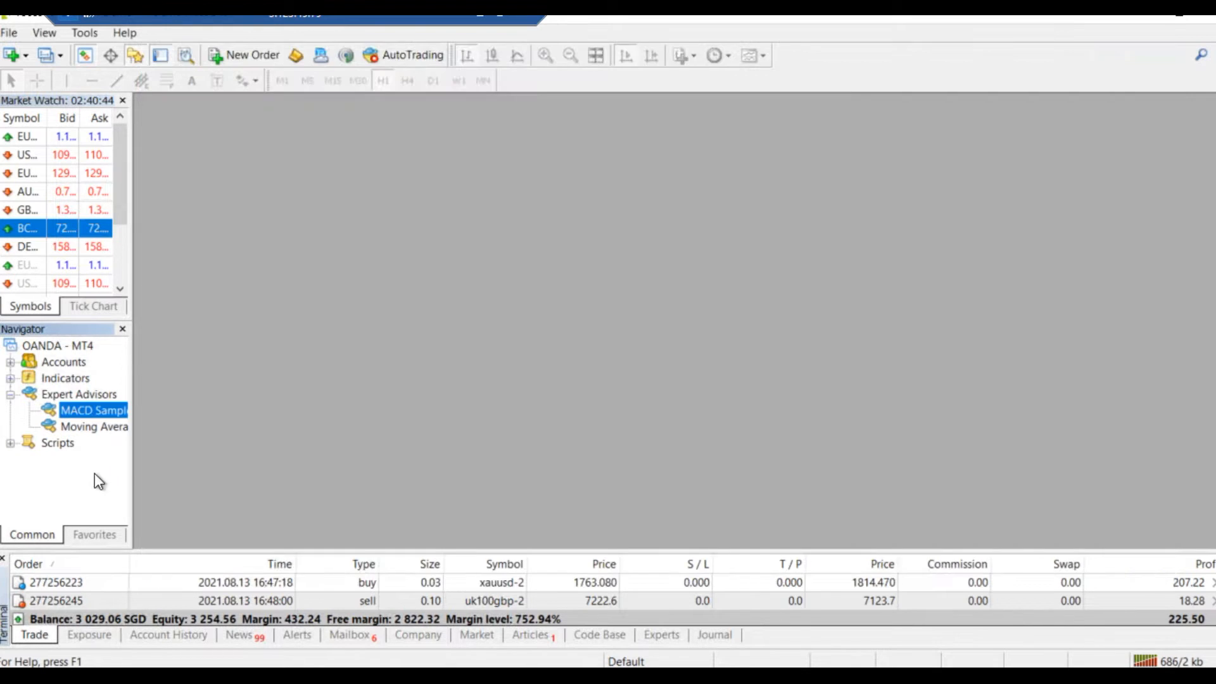
right_click(73, 414)
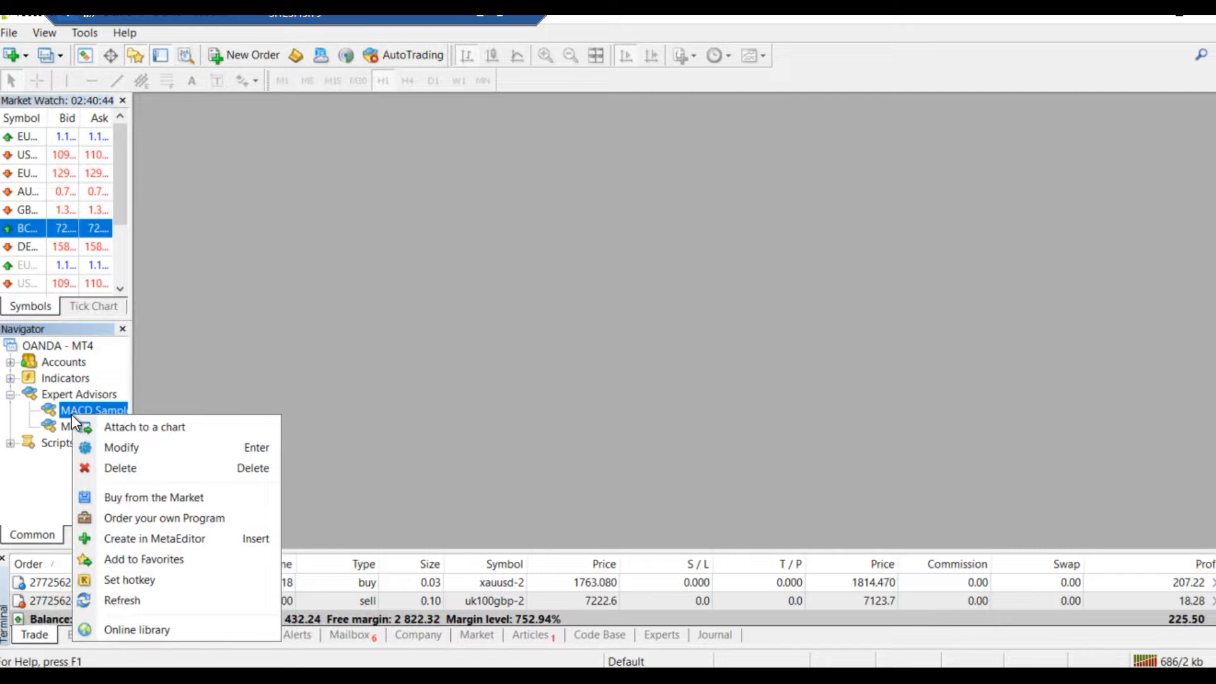
click(120, 595)
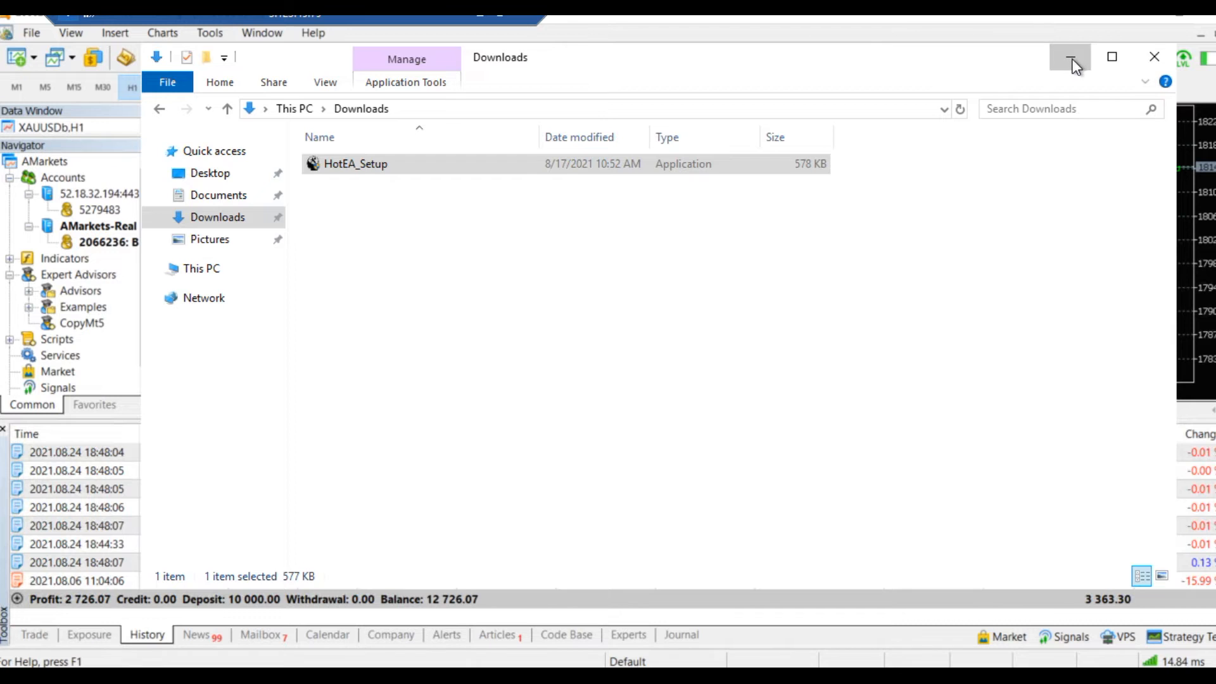
Step: Minimize the windows covering the OANDA terminal, and allow automated trading and DLL imports in its Expert Advisors options
click(1073, 58)
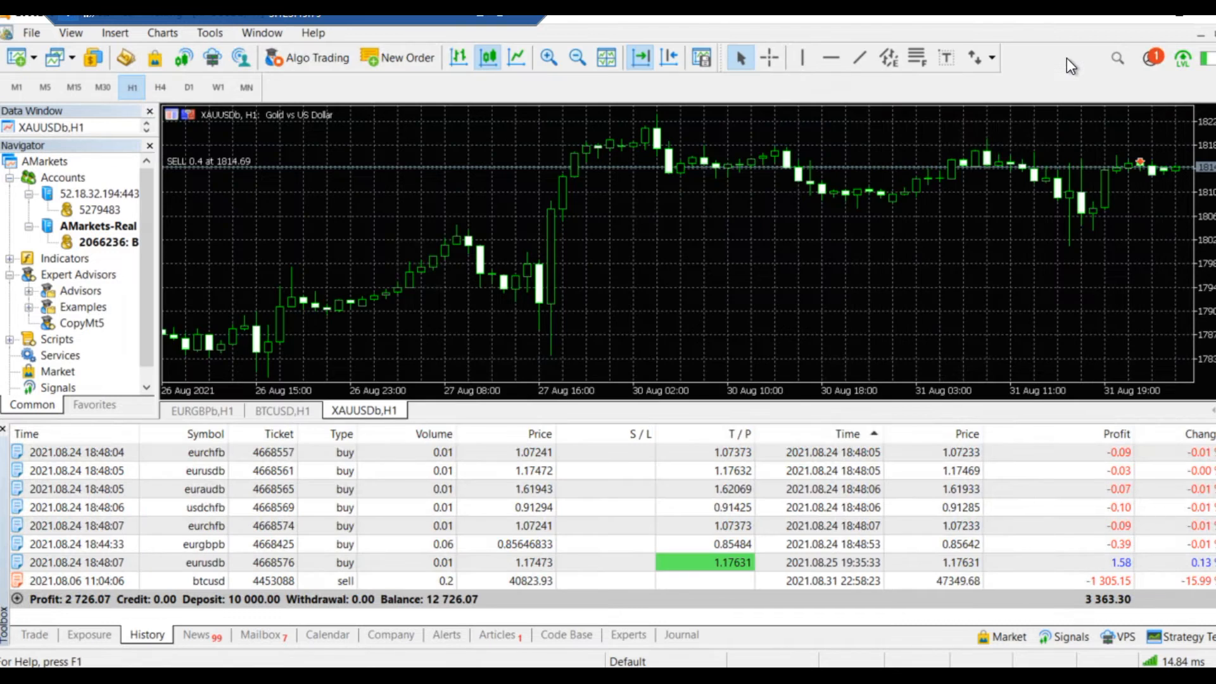
click(1143, 19)
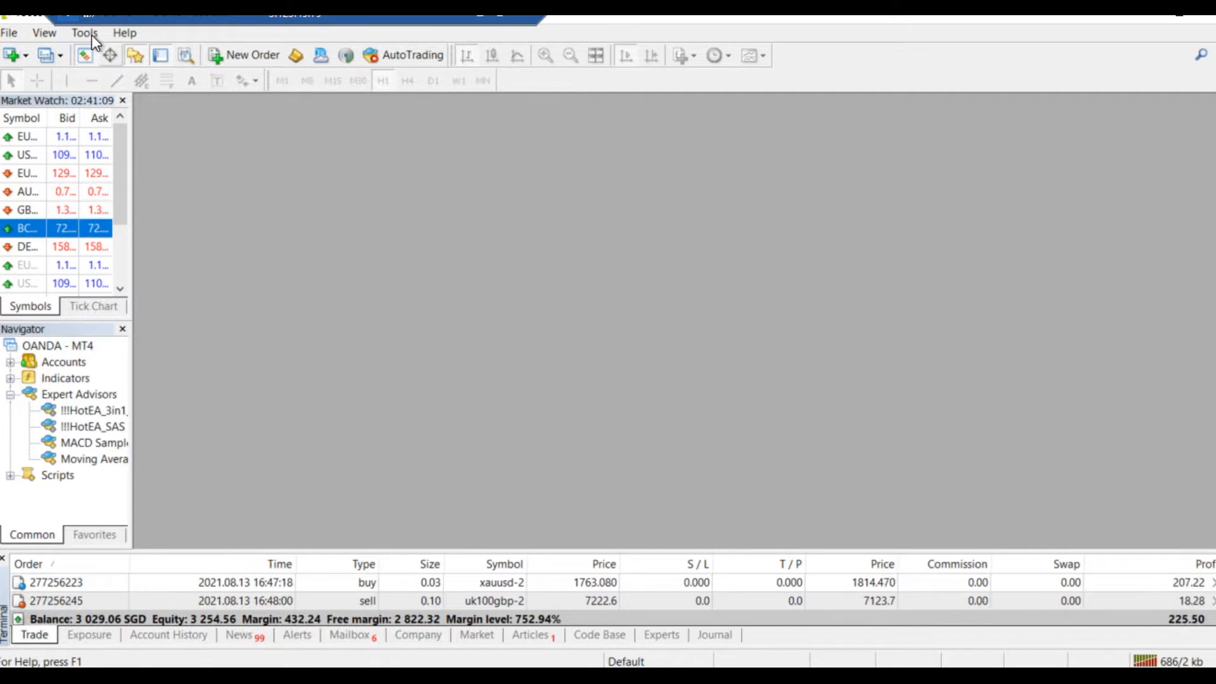
click(91, 35)
click(145, 157)
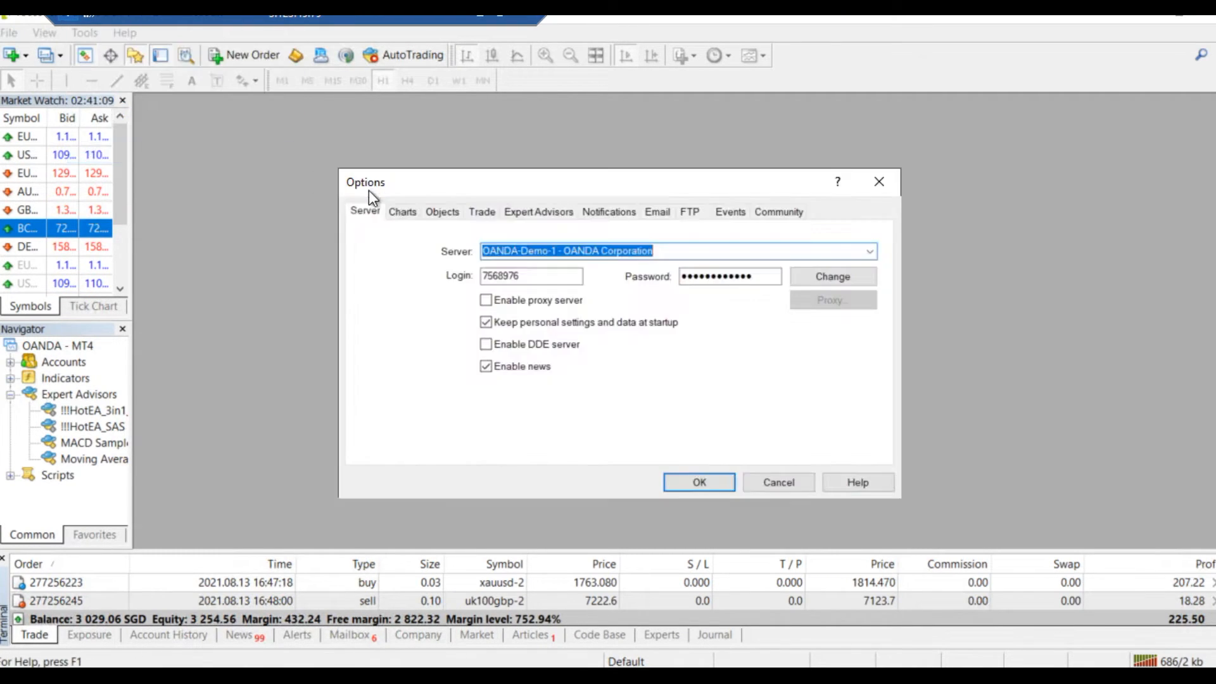
click(547, 214)
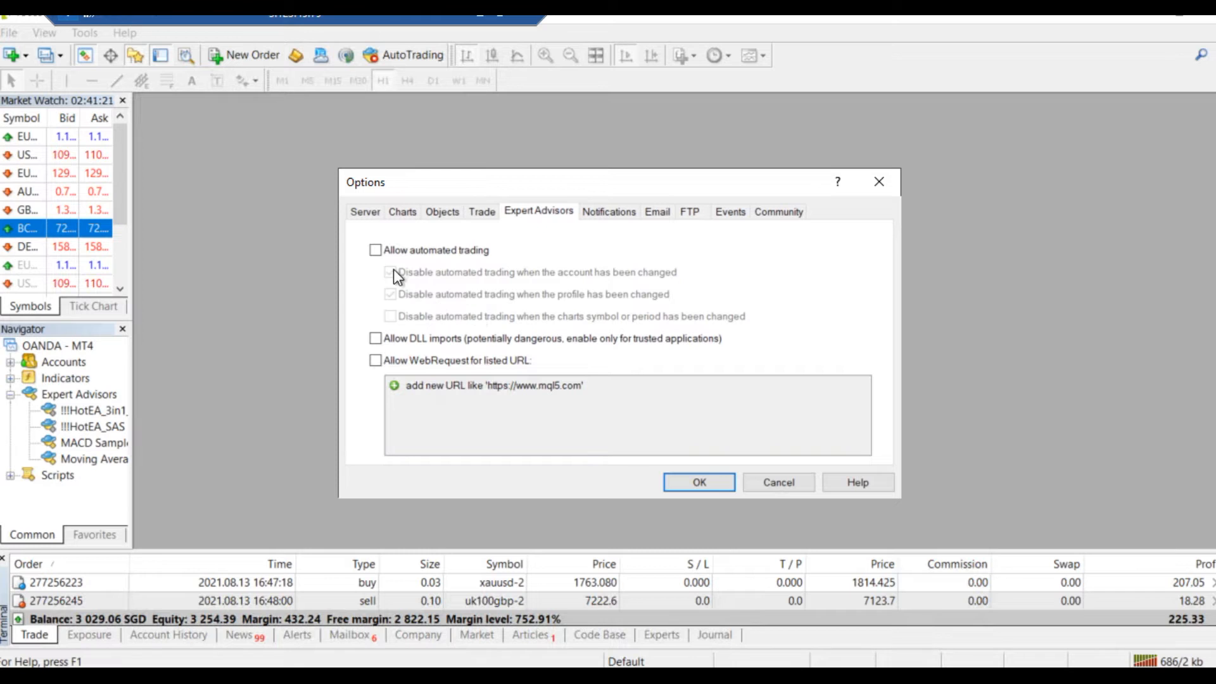
click(376, 250)
click(377, 340)
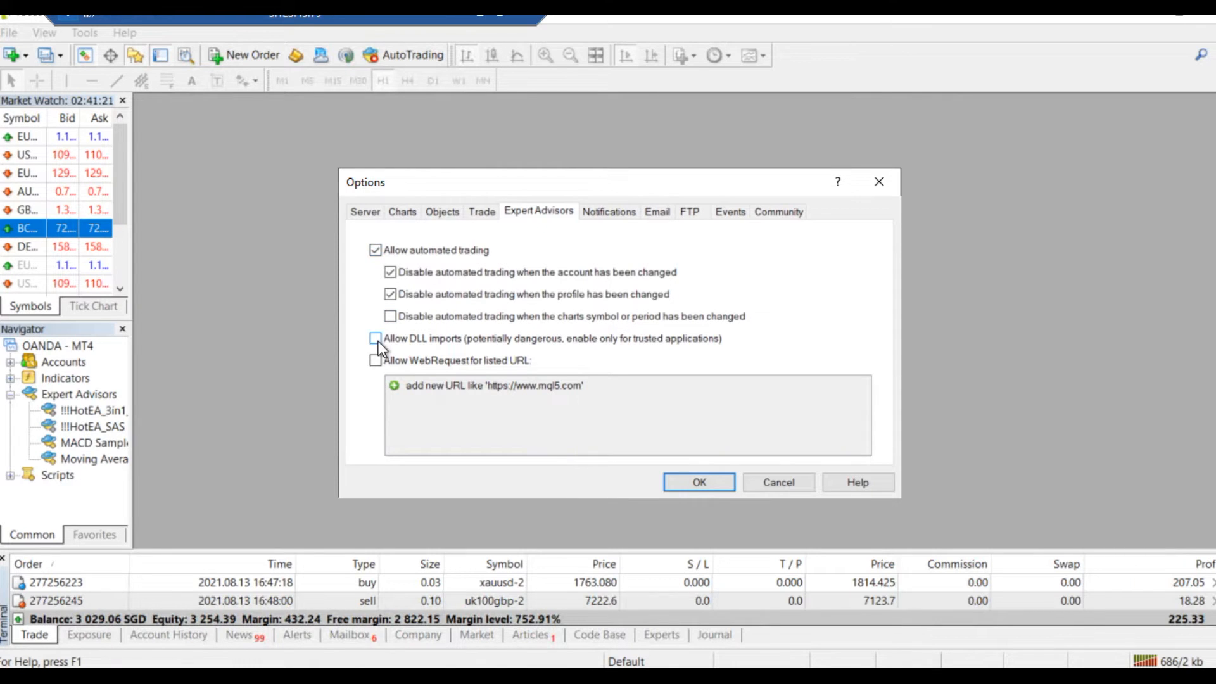
click(698, 482)
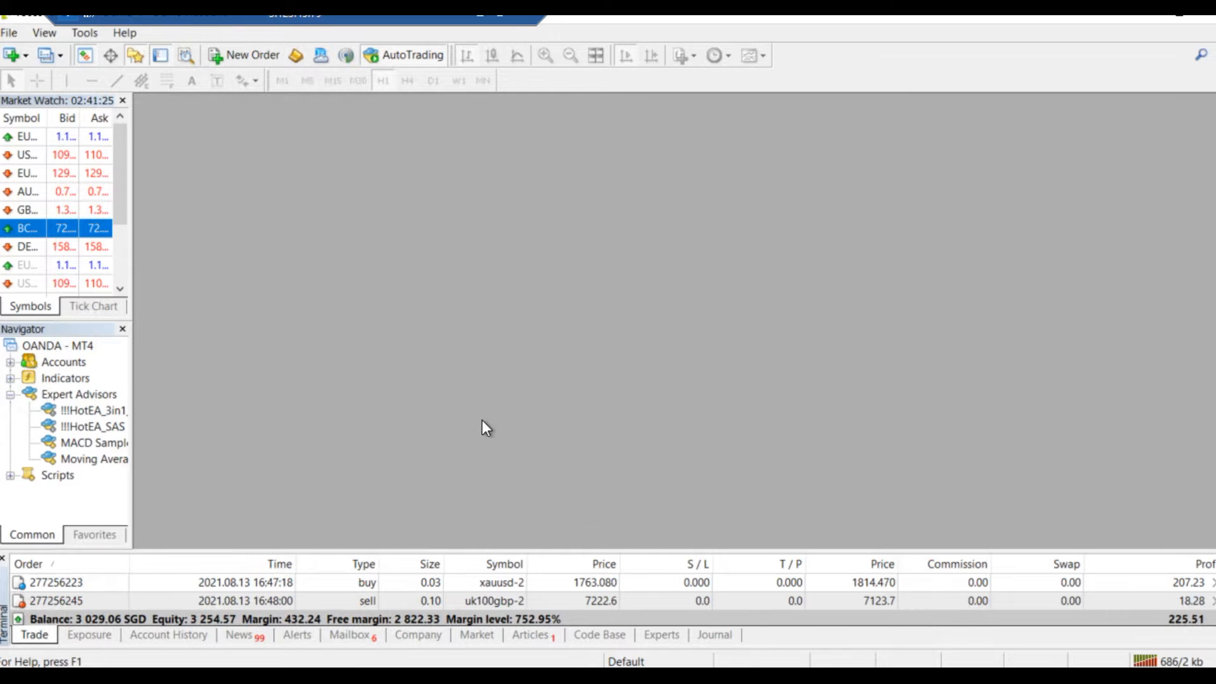
Step: Show all available symbols in the Market Watch list
right_click(25, 157)
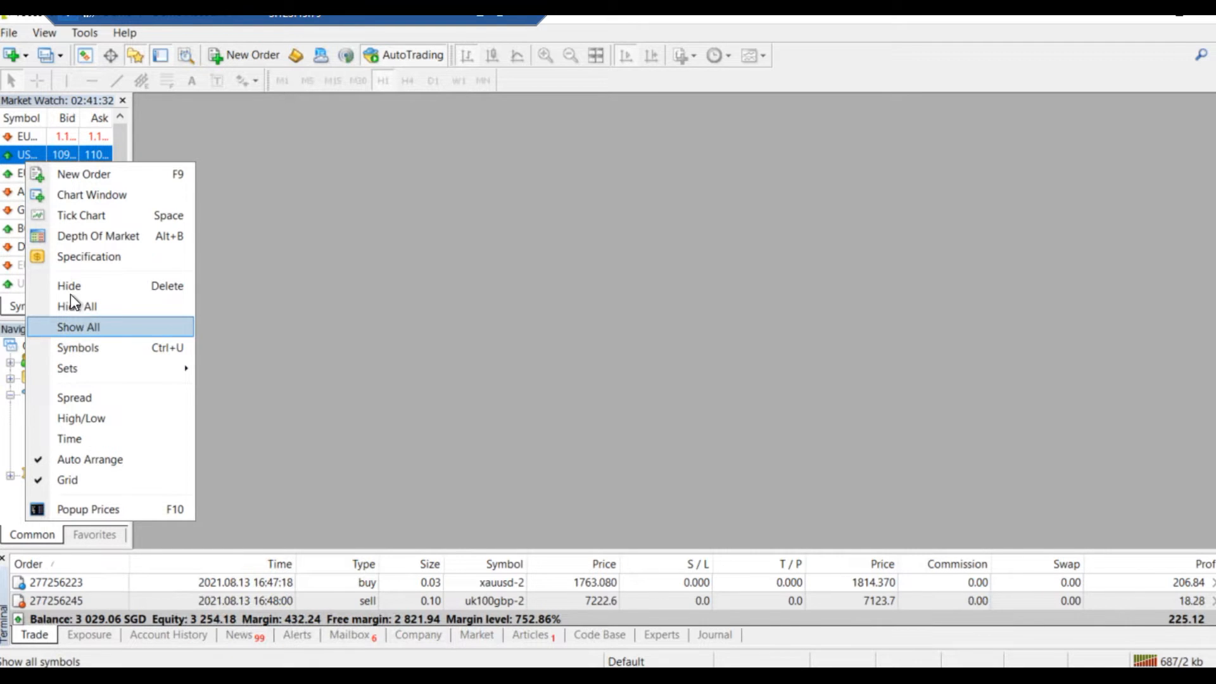
click(81, 324)
right_click(28, 173)
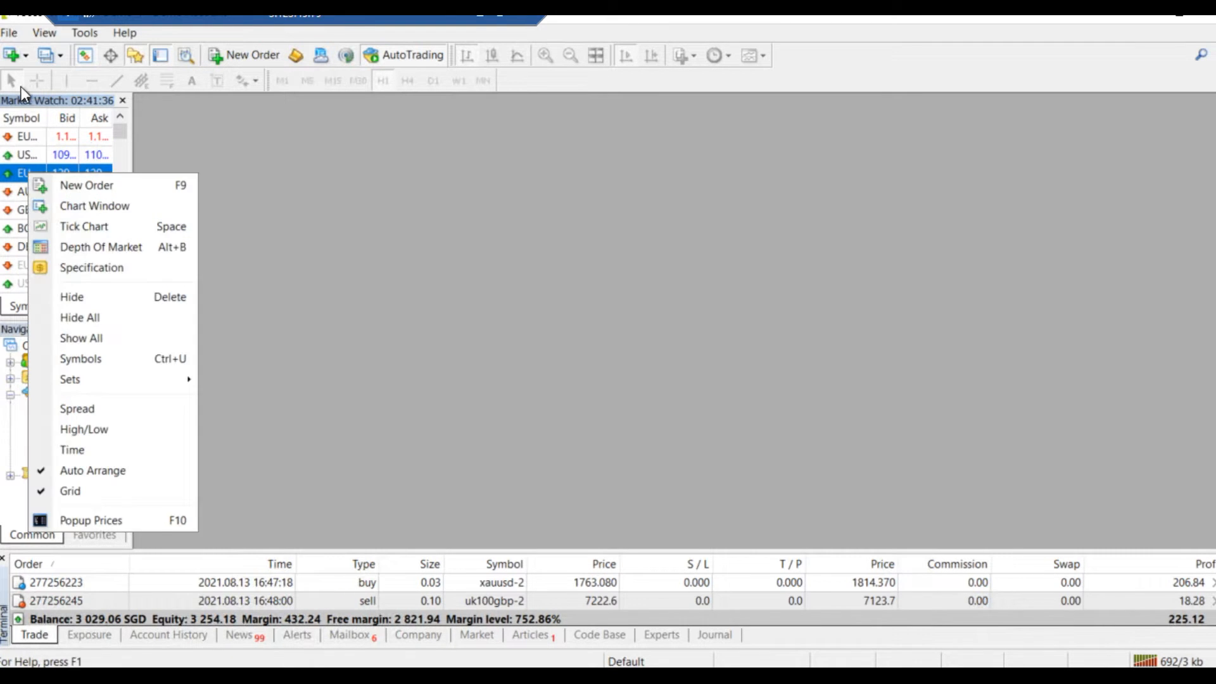
Step: Open a new chart for the EURJPY-2 symbol
click(14, 55)
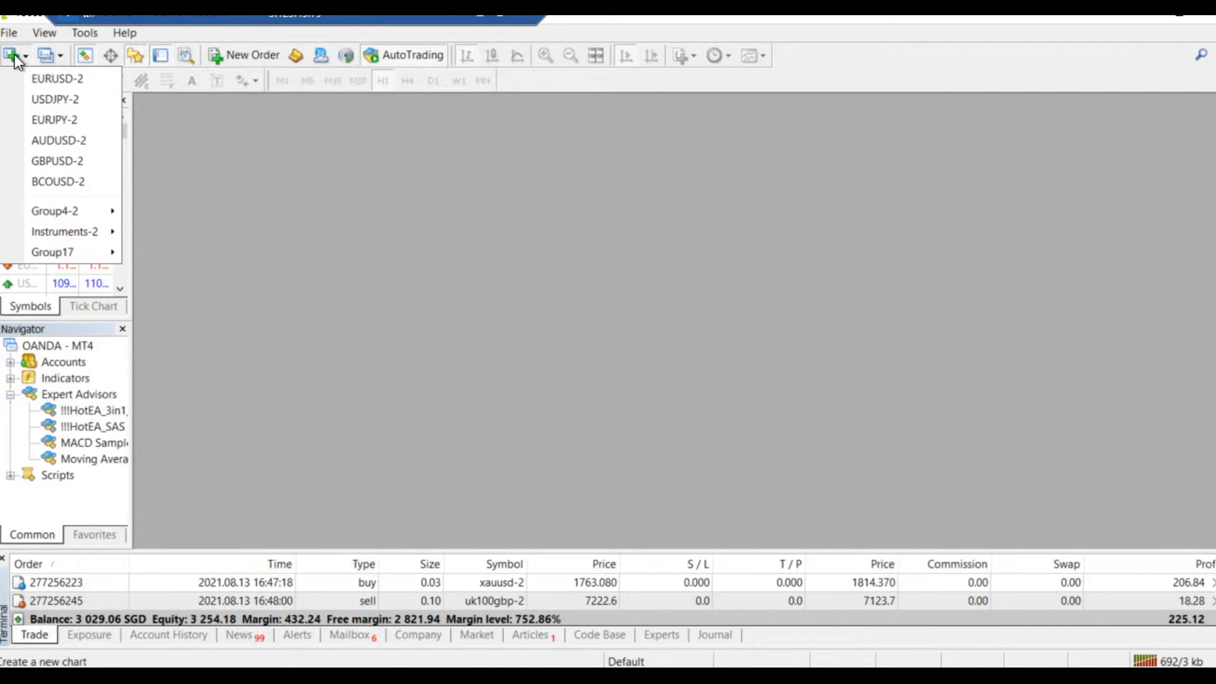
click(54, 117)
click(1164, 228)
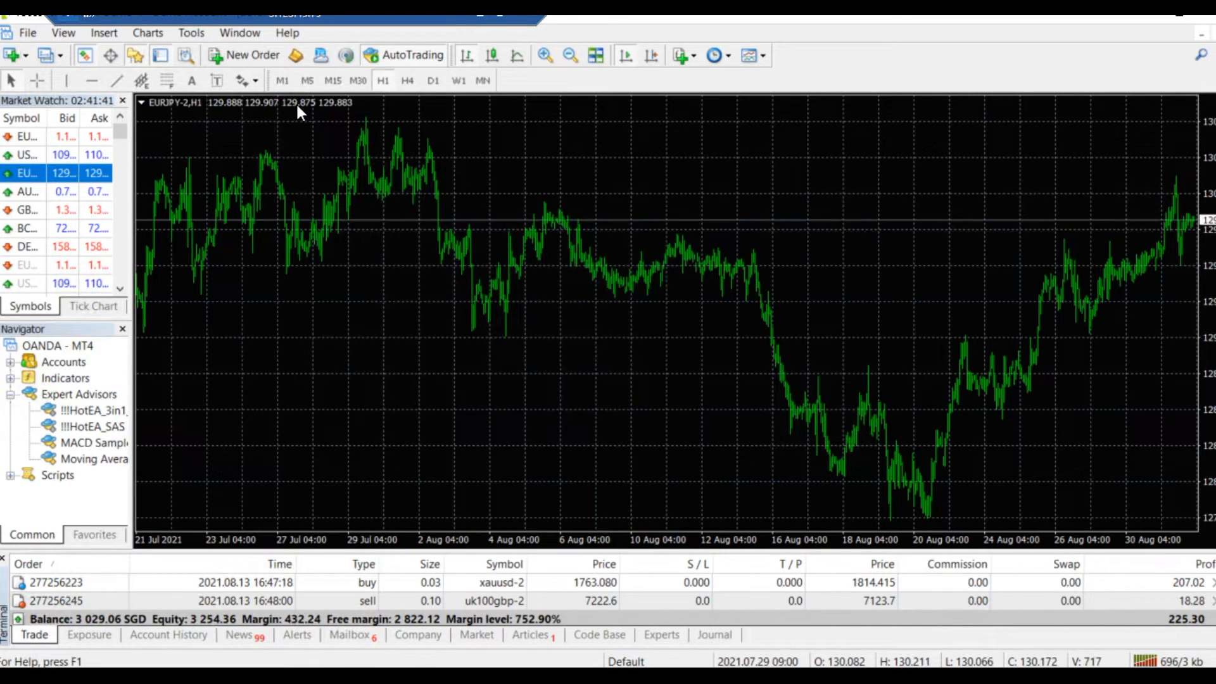
Step: Examine the EURJPY-2 chart on each of the available timeframes from M1 to MN
click(282, 80)
click(333, 81)
click(358, 81)
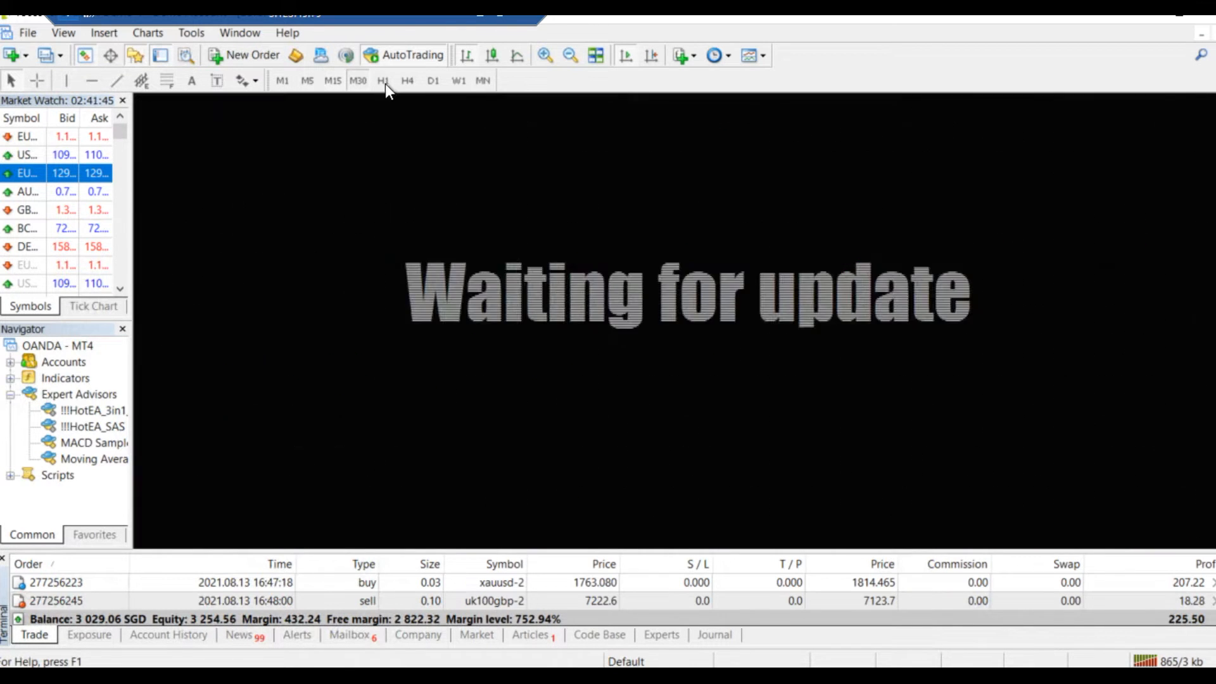
click(385, 82)
click(407, 81)
click(438, 82)
click(462, 82)
click(482, 81)
click(282, 81)
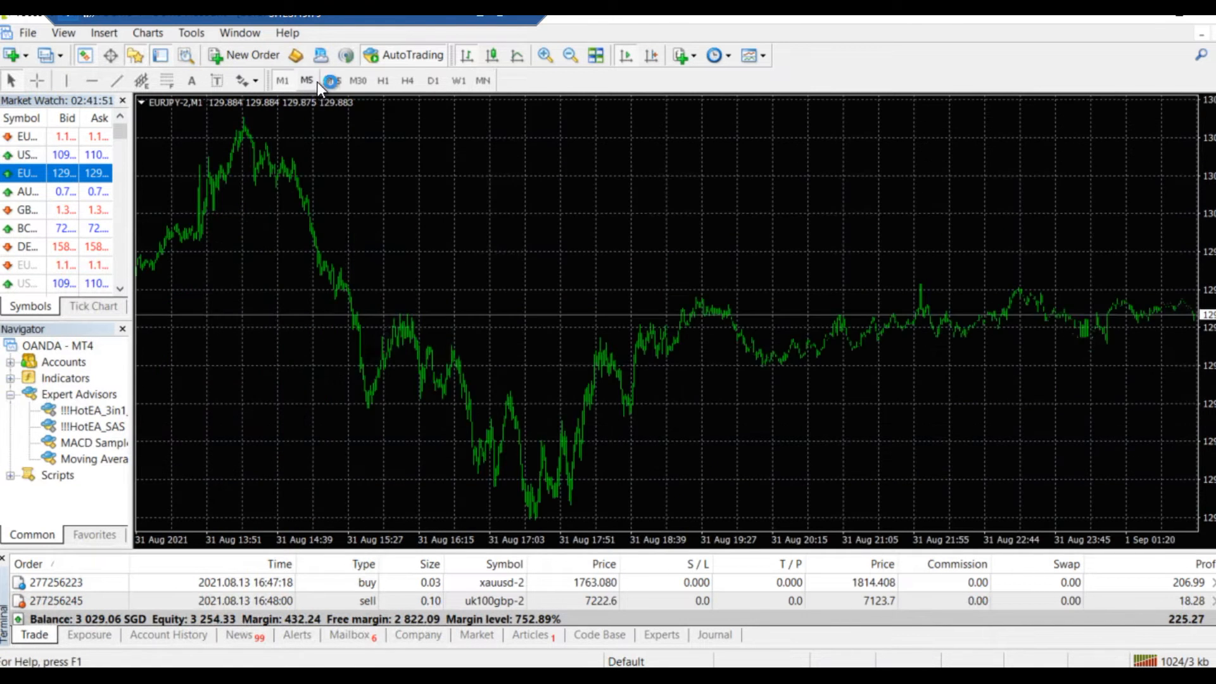
click(313, 81)
click(335, 81)
click(363, 85)
click(381, 85)
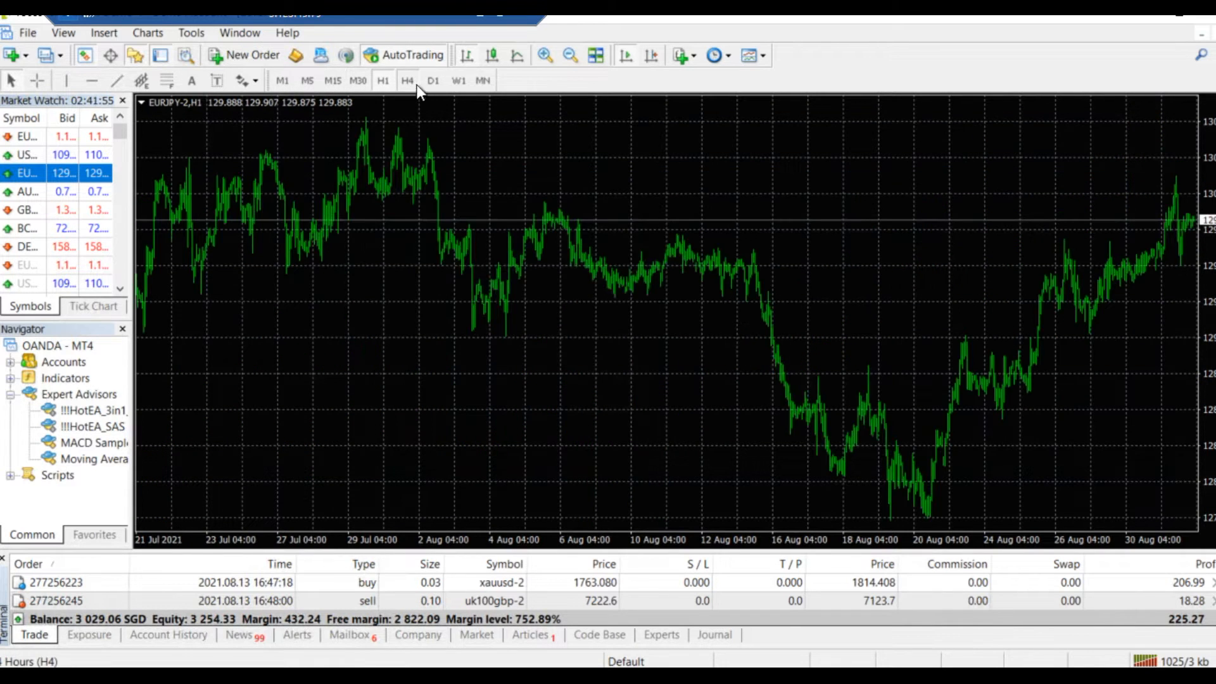
click(411, 85)
click(437, 82)
click(461, 82)
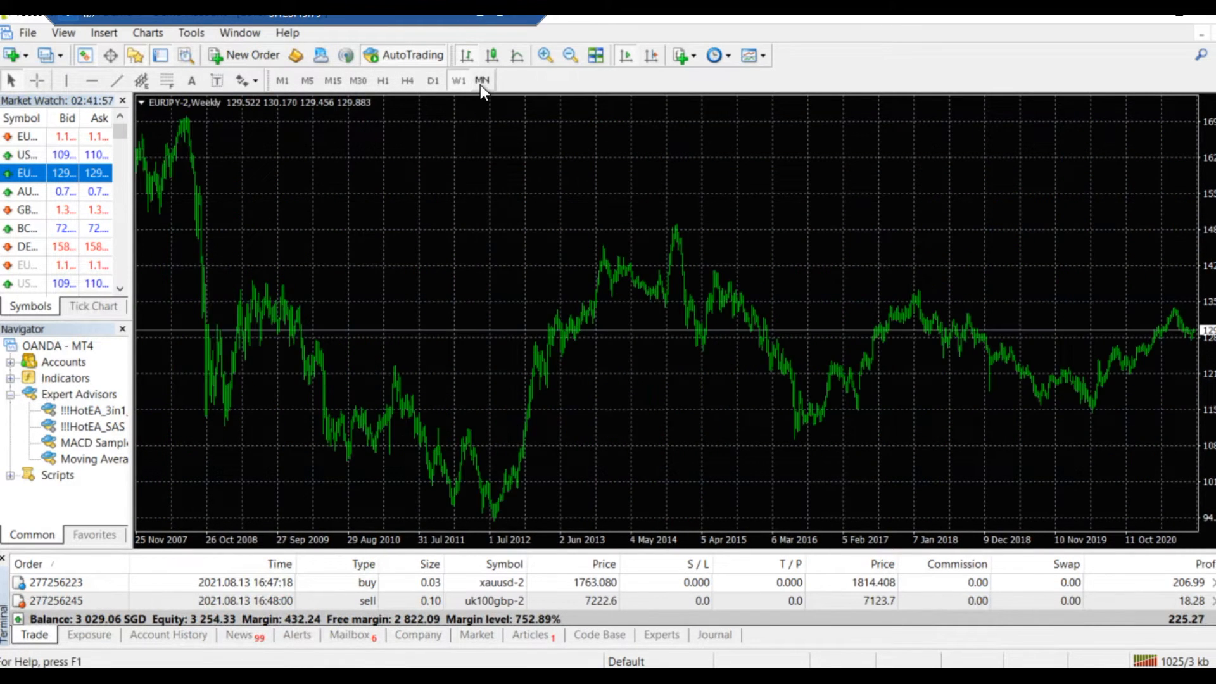
click(480, 85)
Step: Set the EURJPY-2 chart to M5, attach the !!!HotEA_SAS expert advisor to it, and check its common trading and safety settings
click(310, 81)
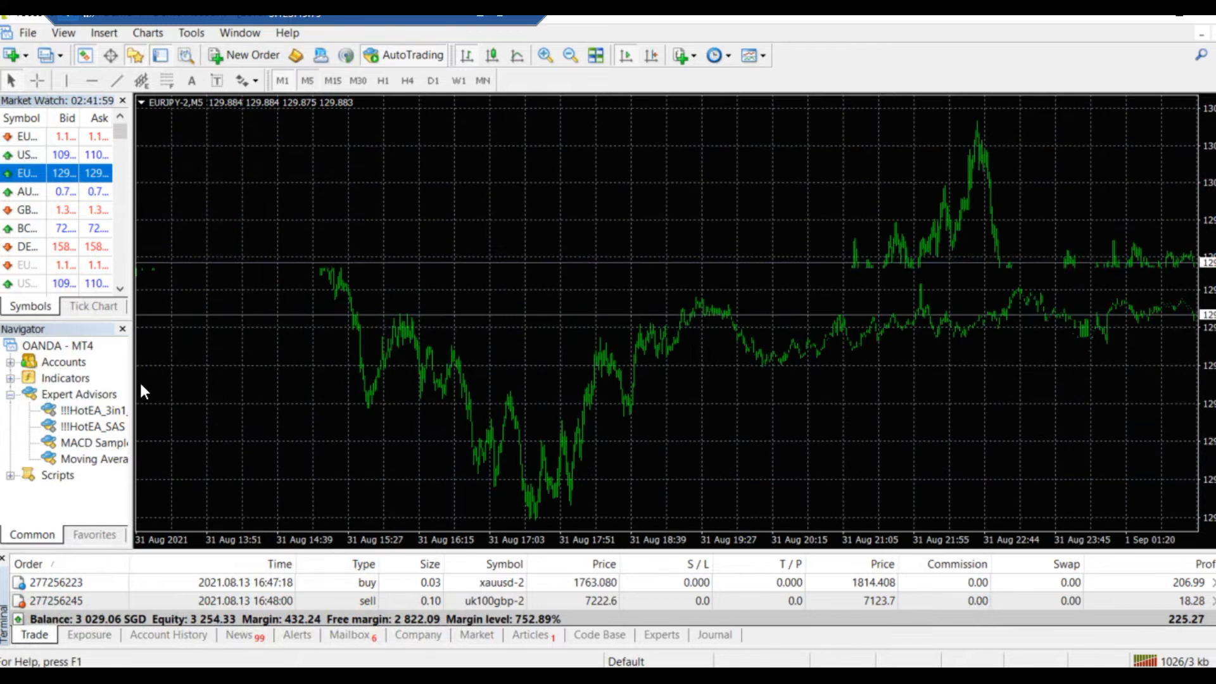
click(59, 395)
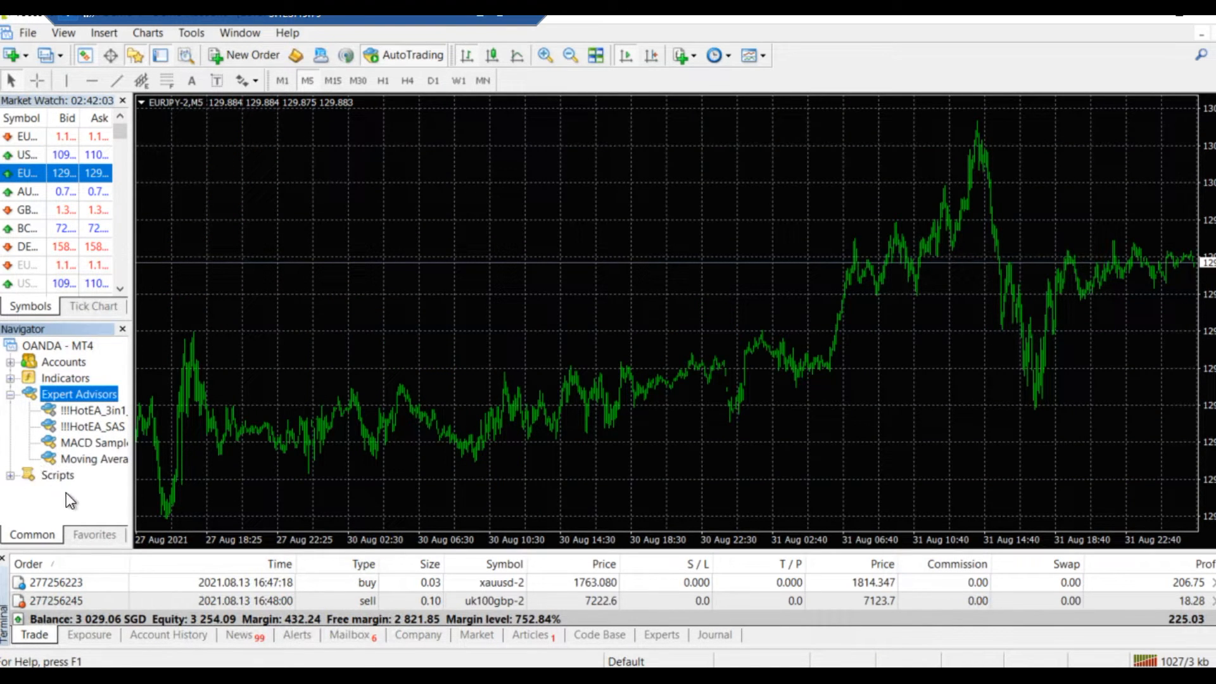
click(95, 428)
double_click(88, 430)
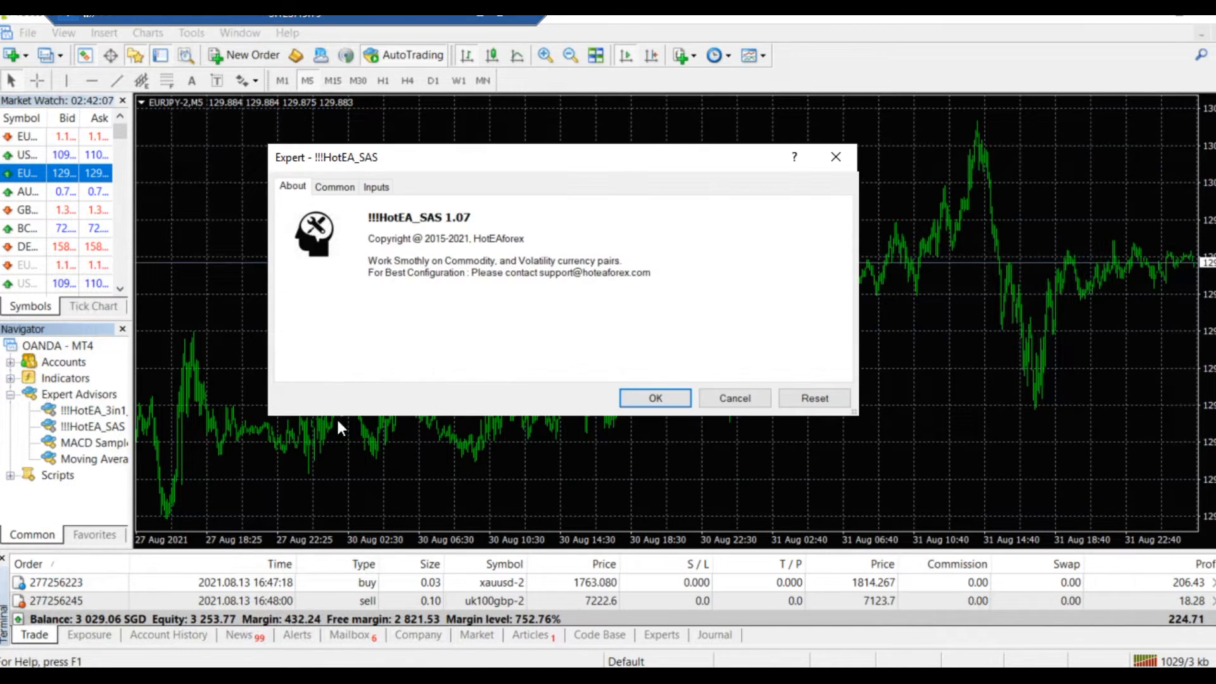
click(333, 187)
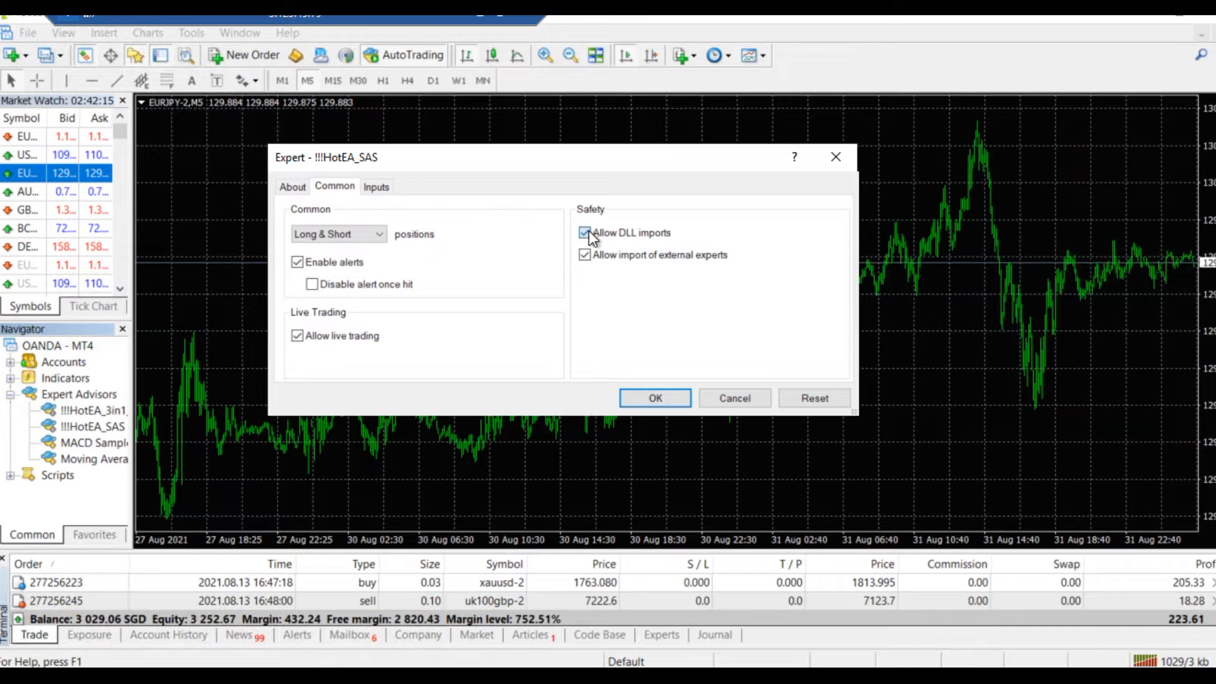
Step: Load the preset HotEA_SAS_Pair-M30.set into the input parameters of the !!!HotEA_SAS expert
click(381, 188)
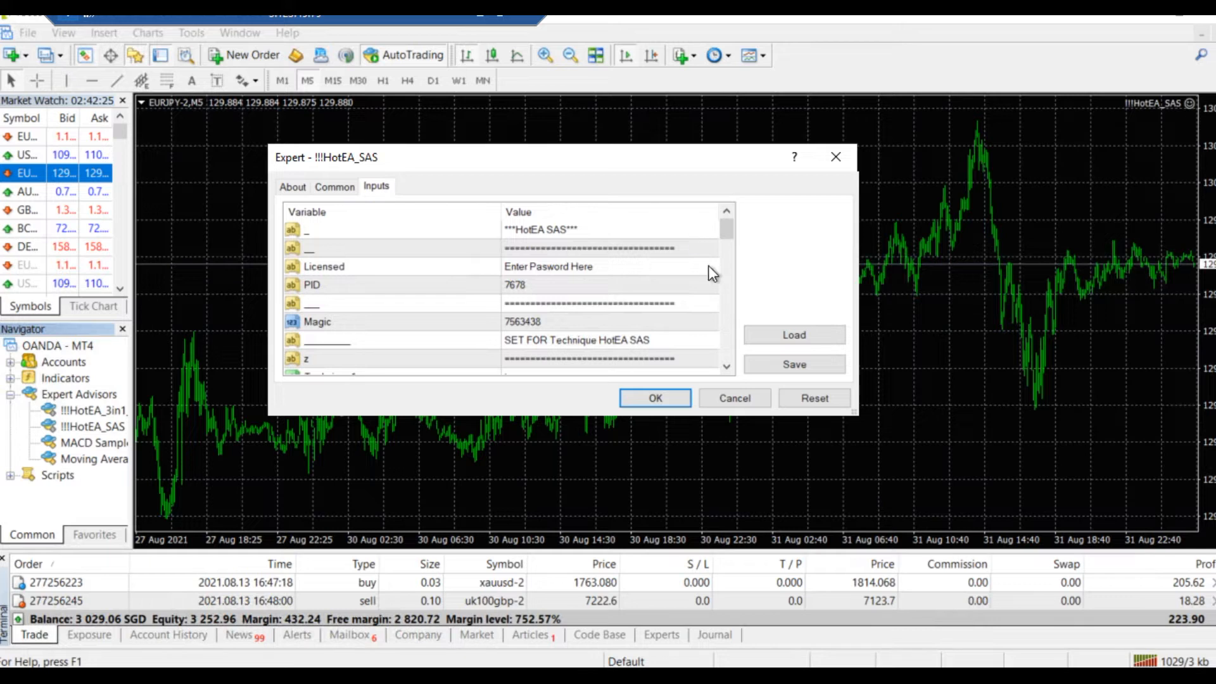
click(773, 335)
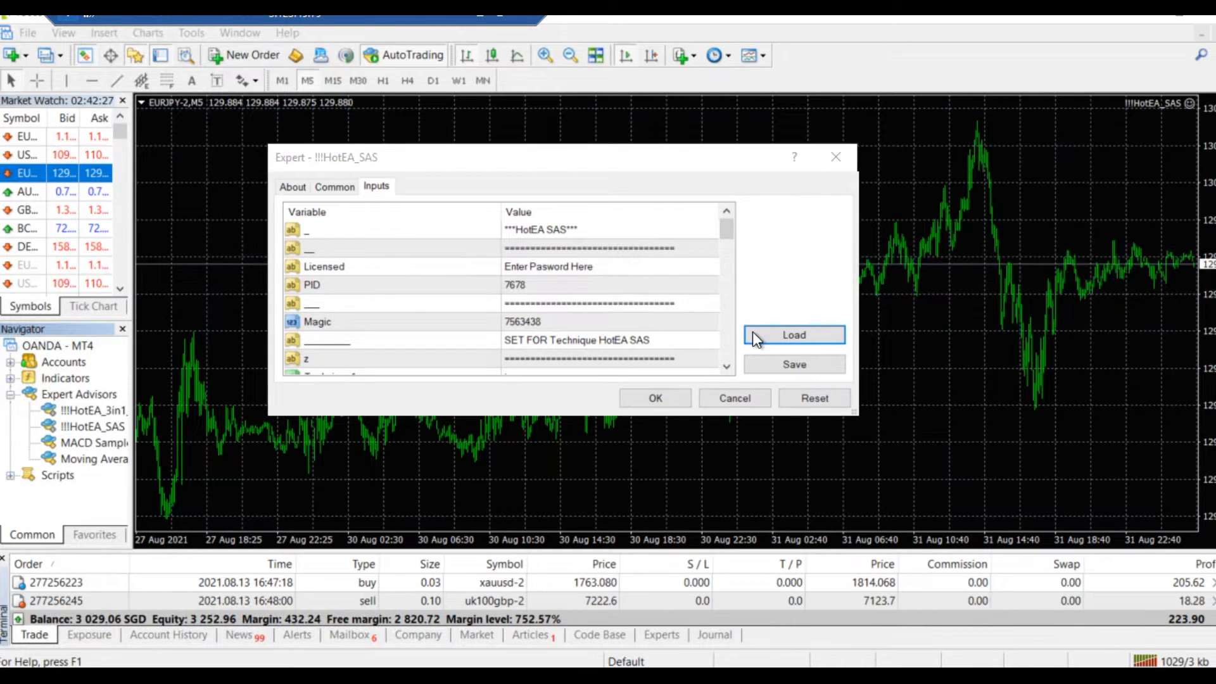
click(507, 365)
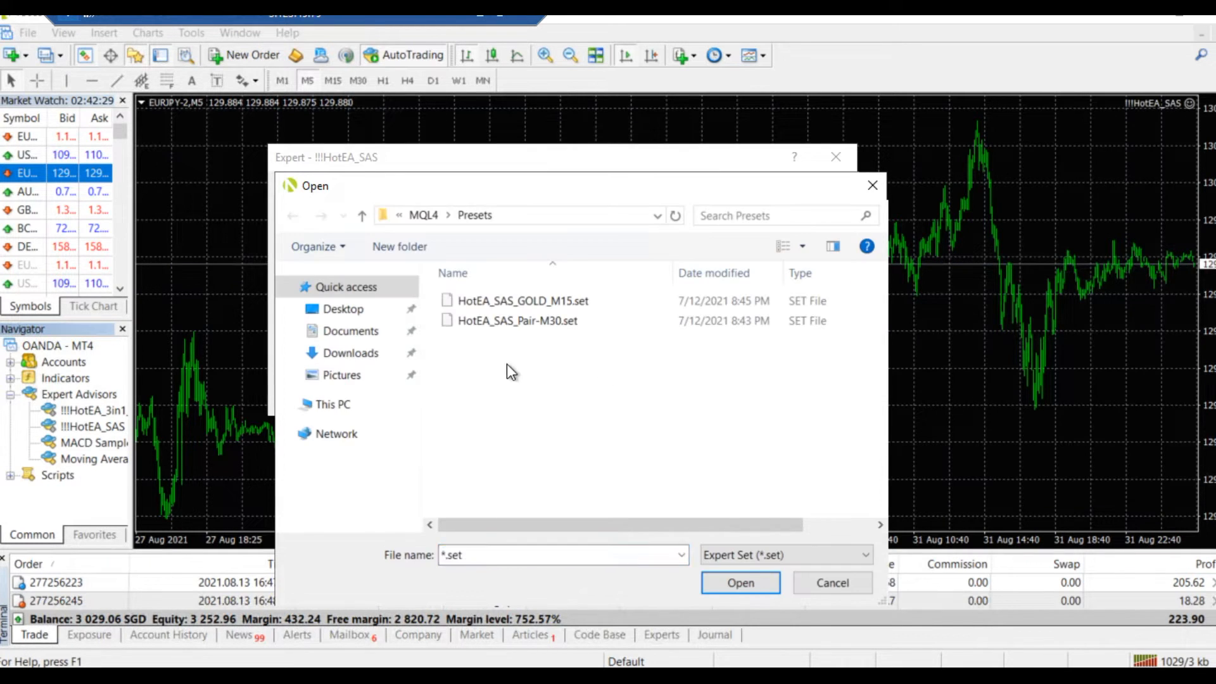
click(527, 324)
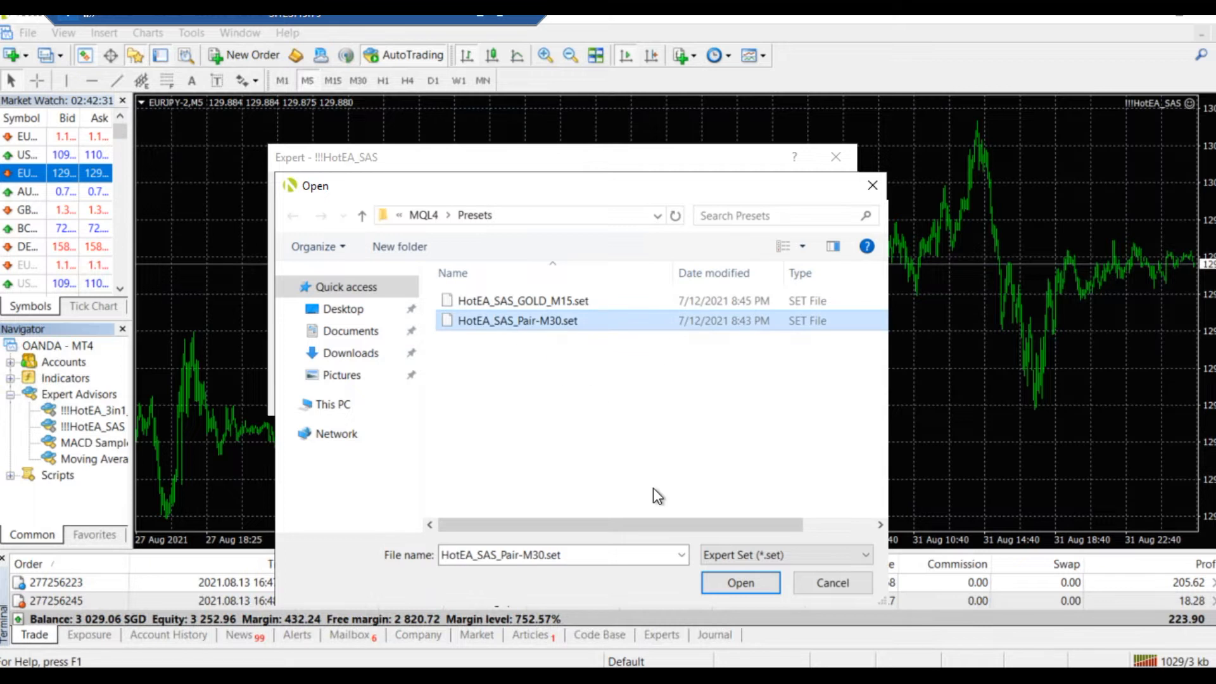
click(723, 583)
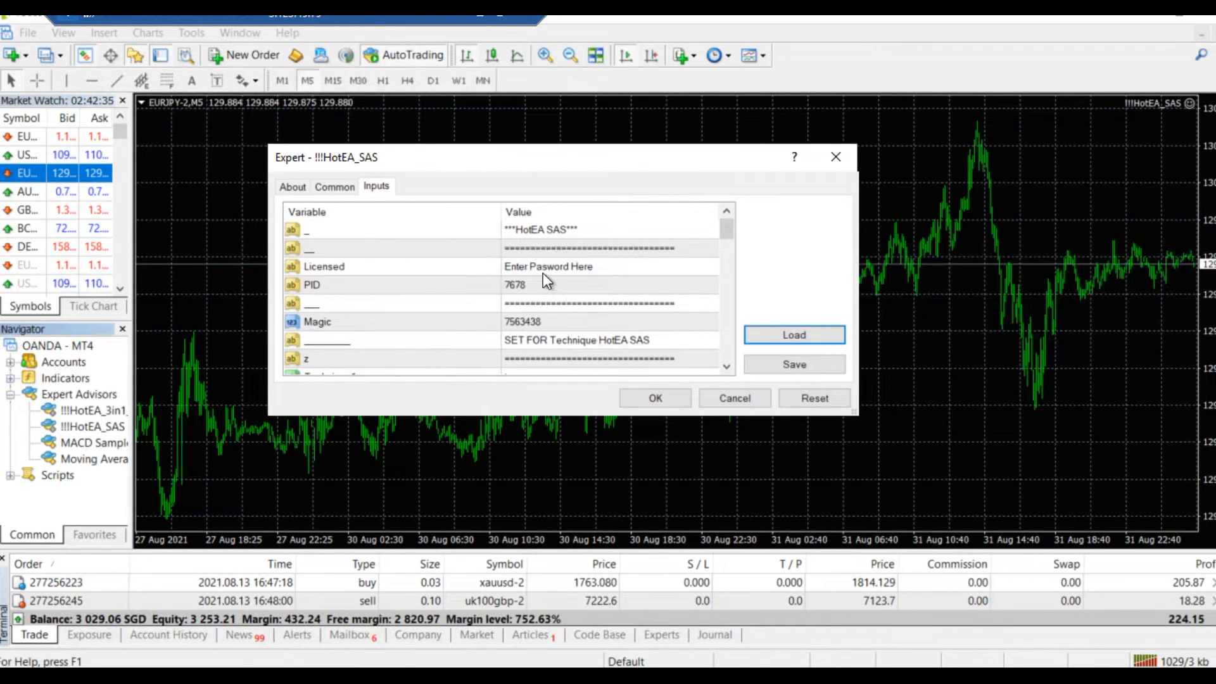
Step: Enter the licence password in the Licensed input of !!!HotEA_SAS, apply the expert's settings, and switch the EURJPY-2 chart to M30
click(542, 271)
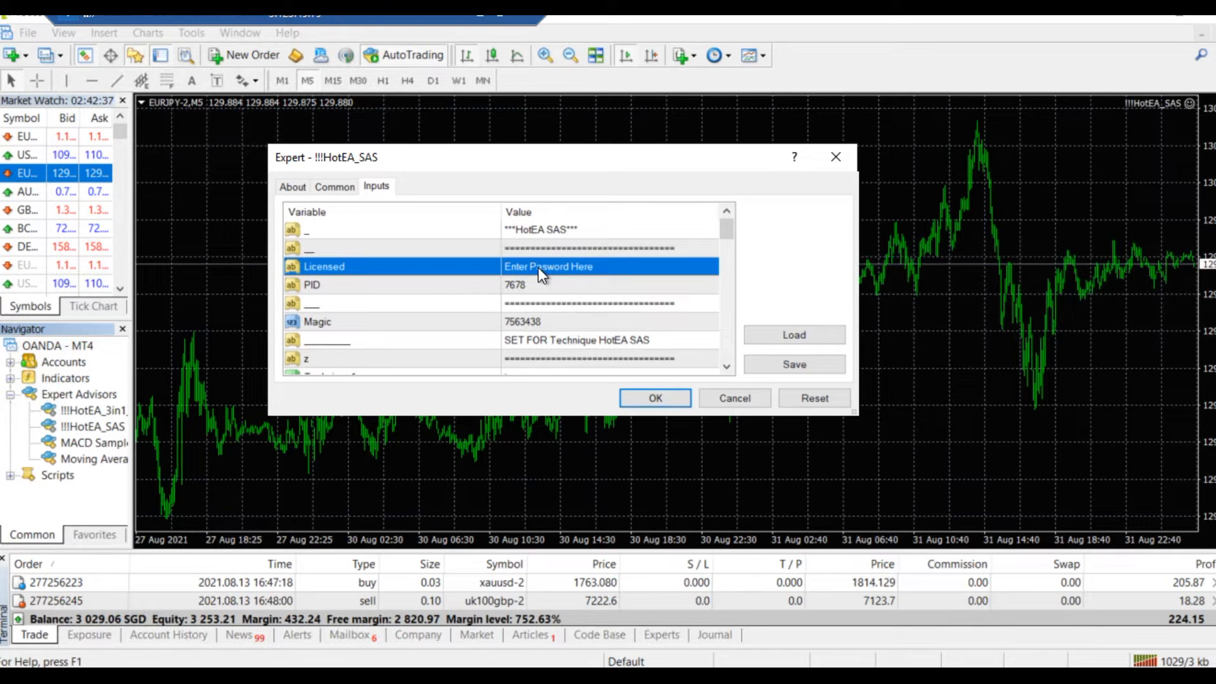
click(543, 268)
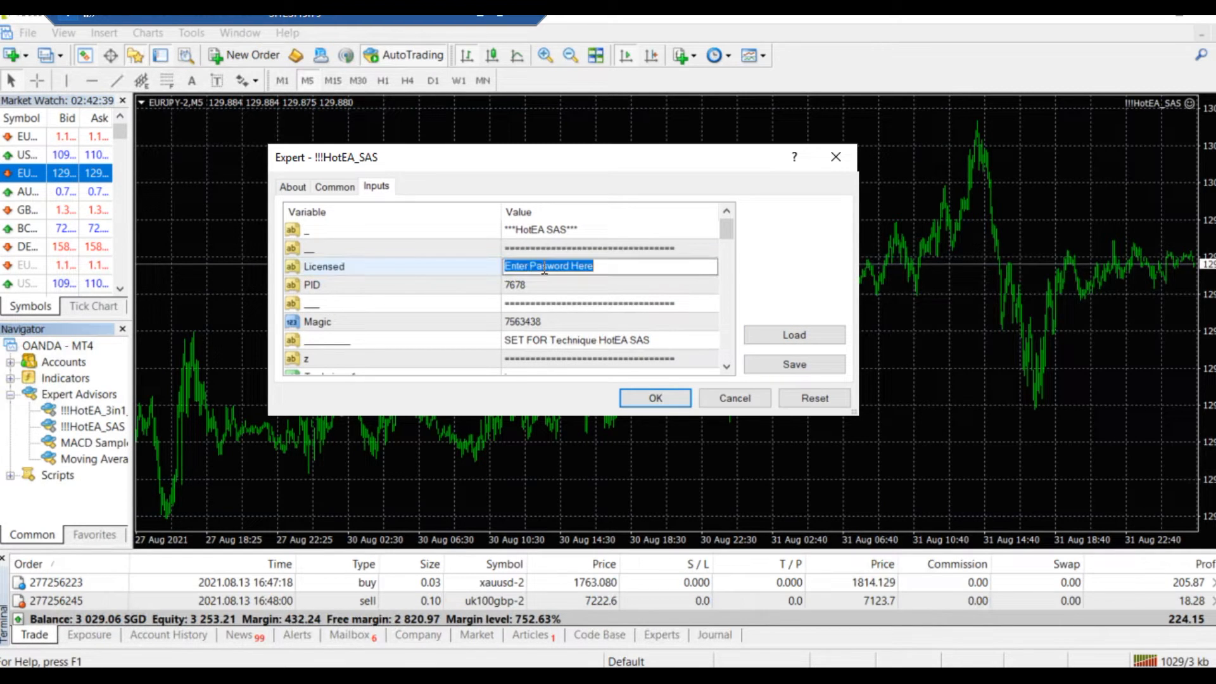
double_click(544, 267)
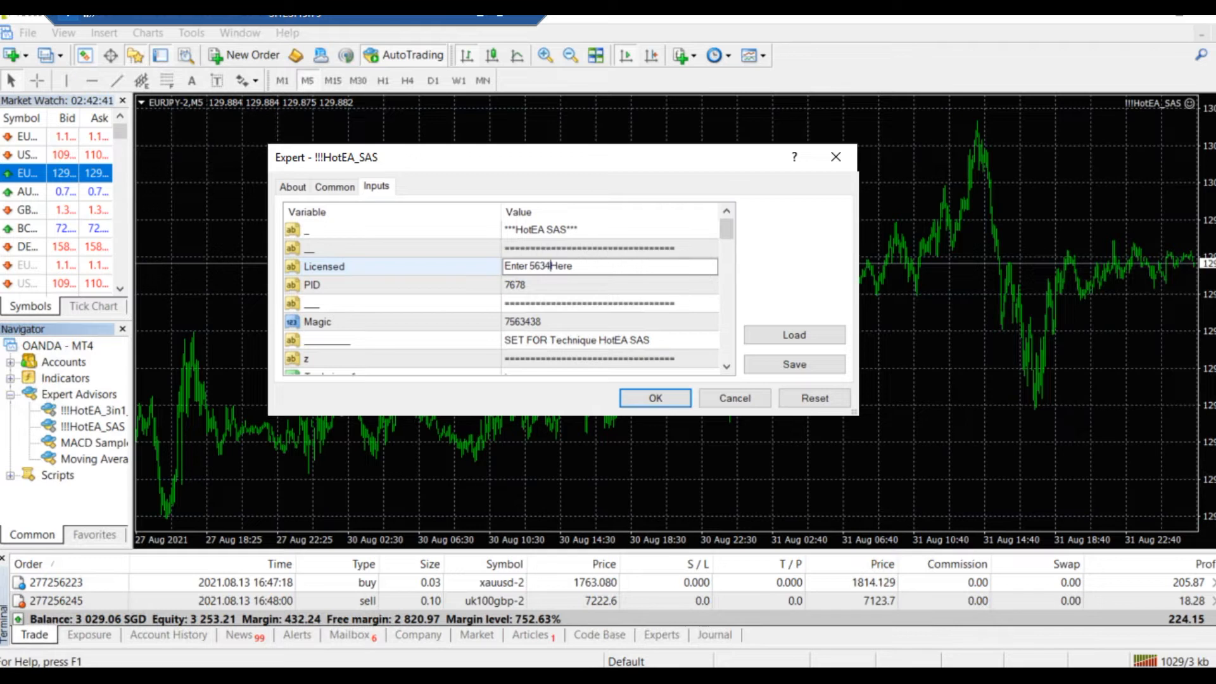
double_click(547, 267)
key(BackSpace)
key(BackSpace)
key(BackSpace)
key(BackSpace)
key(BackSpace)
key(BackSpace)
key(BackSpace)
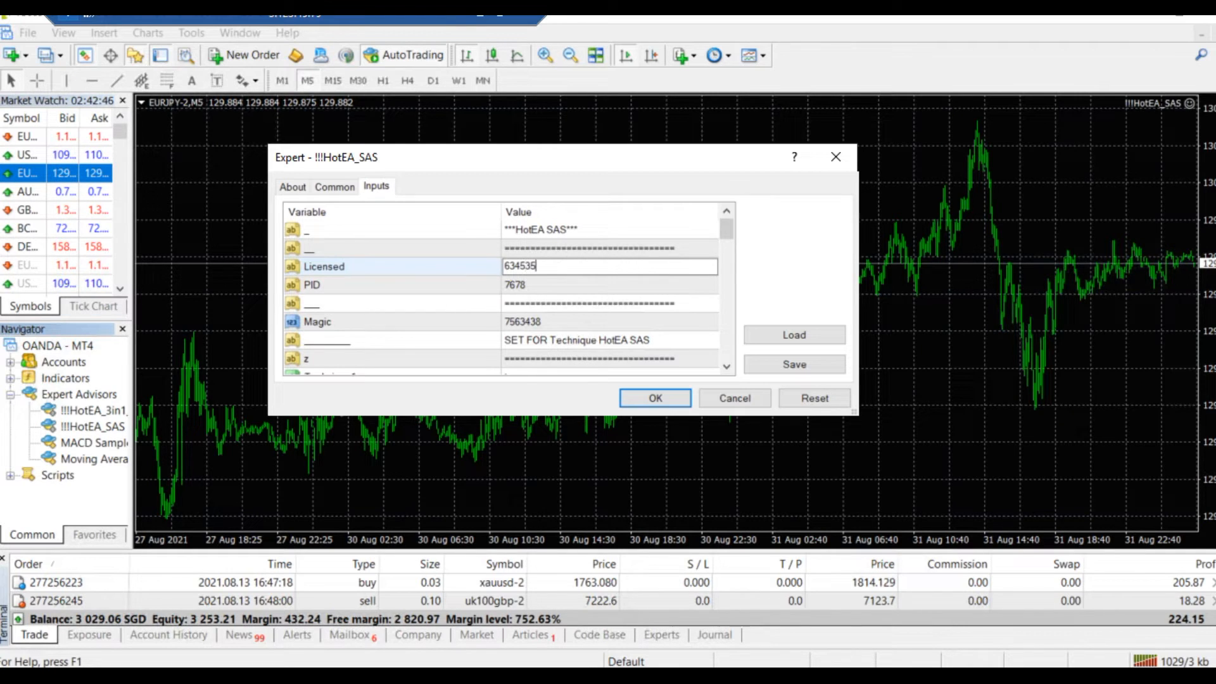
key(Return)
click(654, 399)
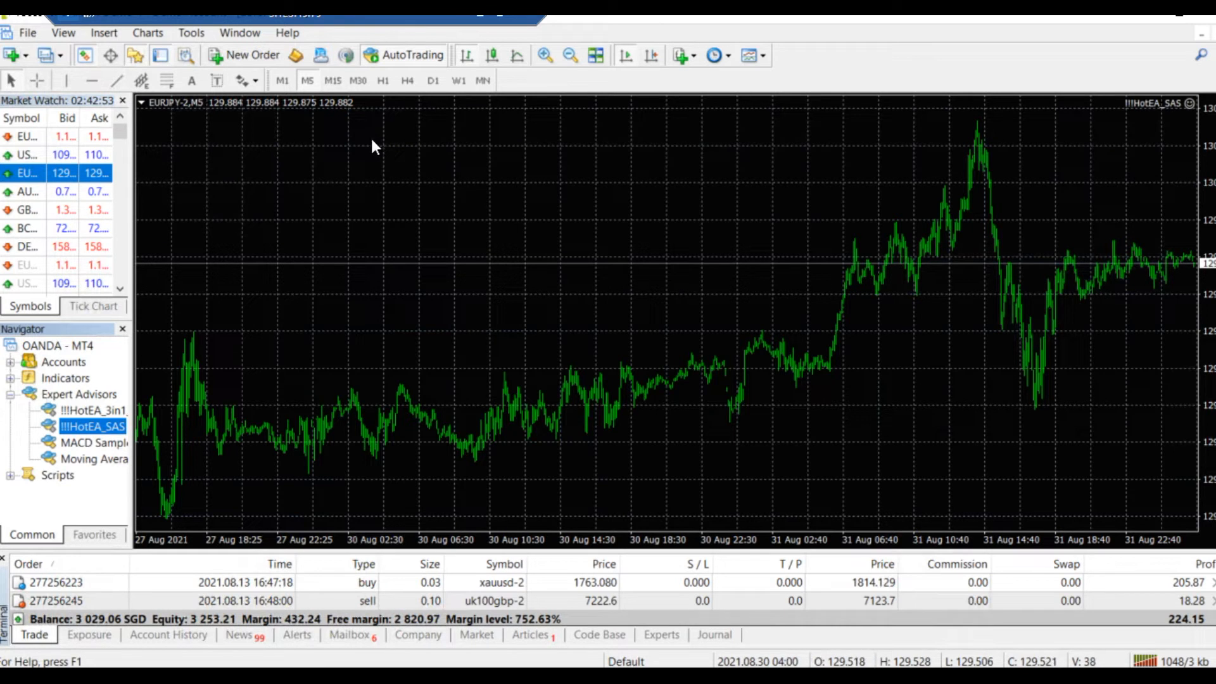
click(359, 81)
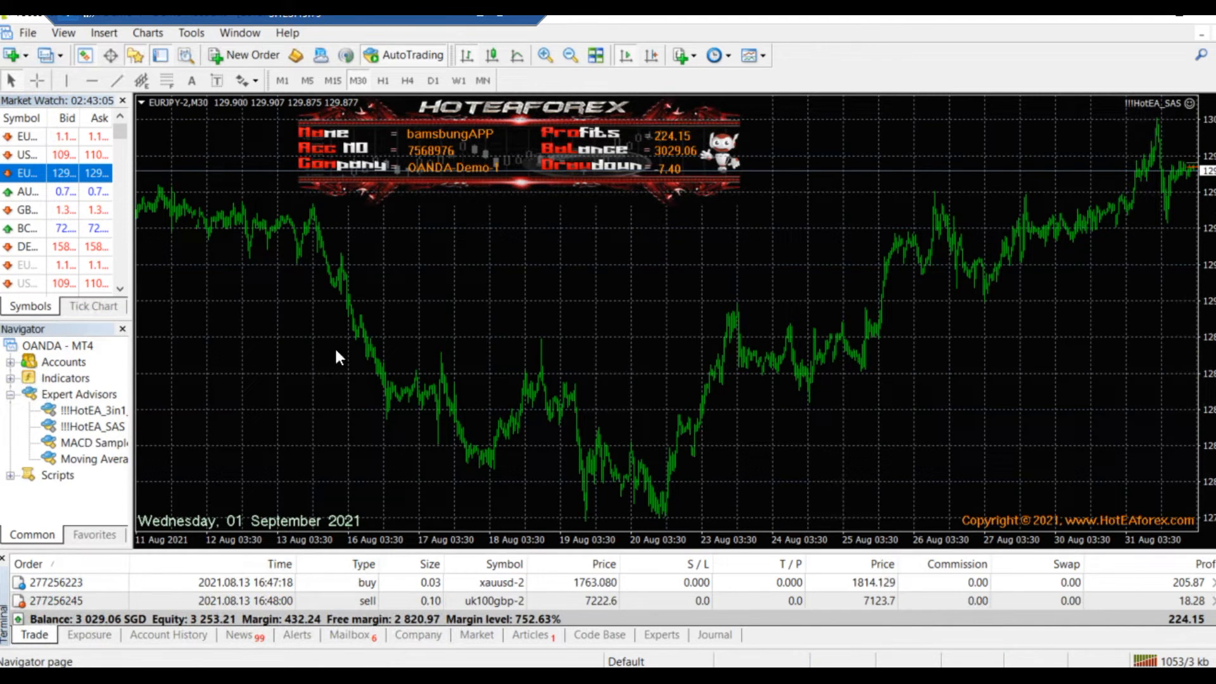
Step: Add the !triggers_Hot custom indicator with DLL and external experts imports allowed, and shrink its subwindow to a thin strip below the EURJPY-2 chart
click(10, 378)
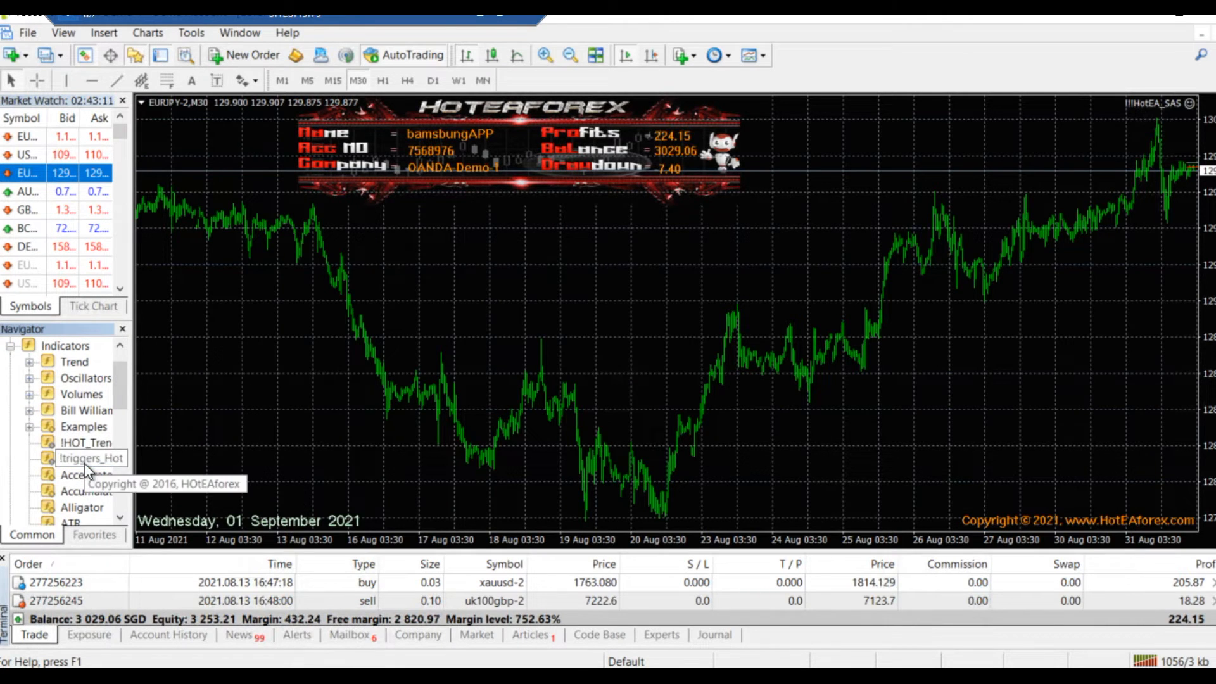
double_click(69, 459)
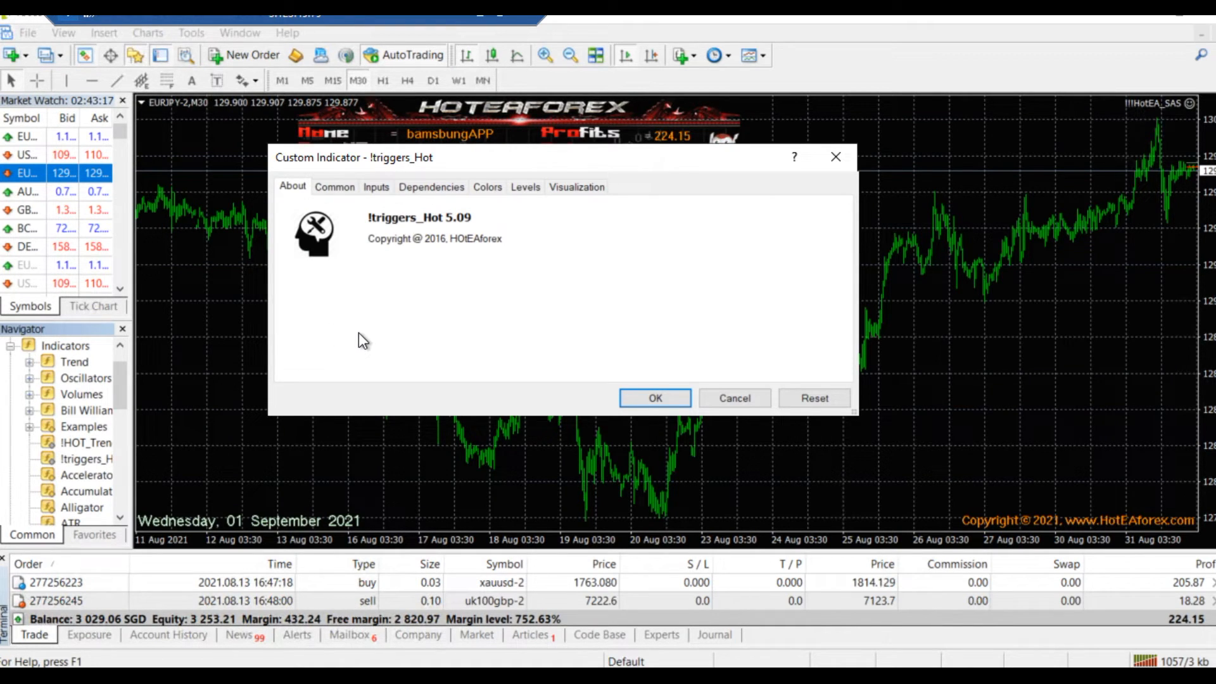
click(332, 194)
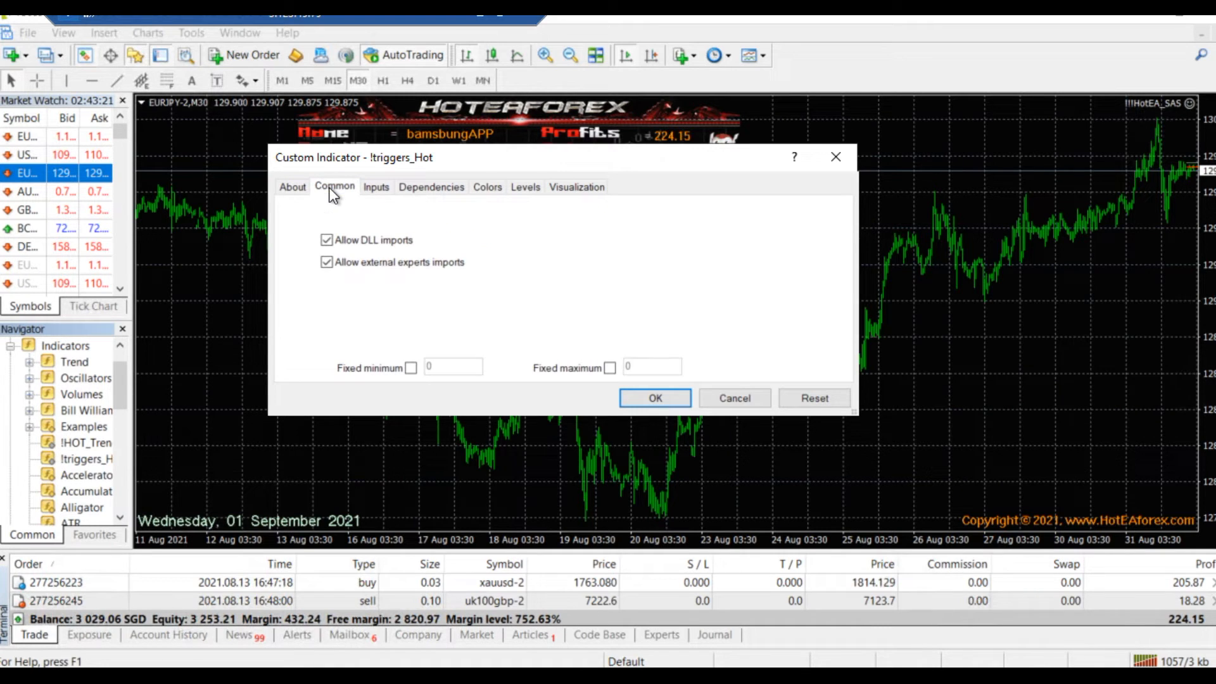
click(660, 398)
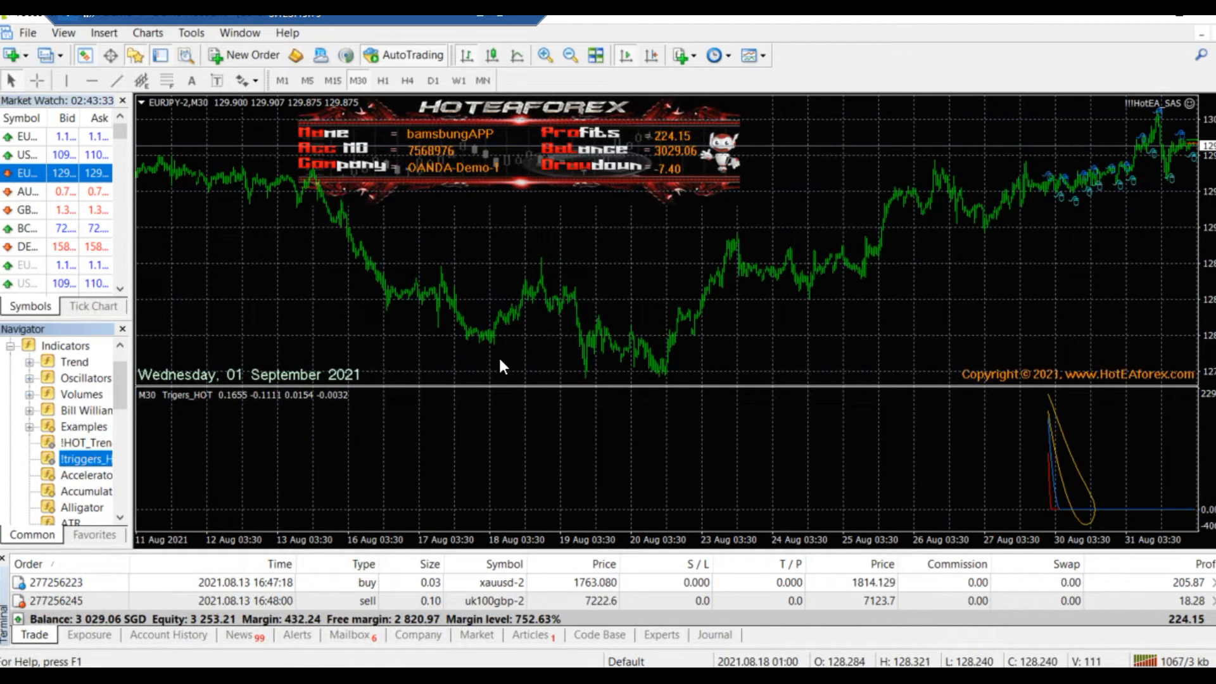
drag(520, 385, 517, 503)
drag(517, 512, 517, 555)
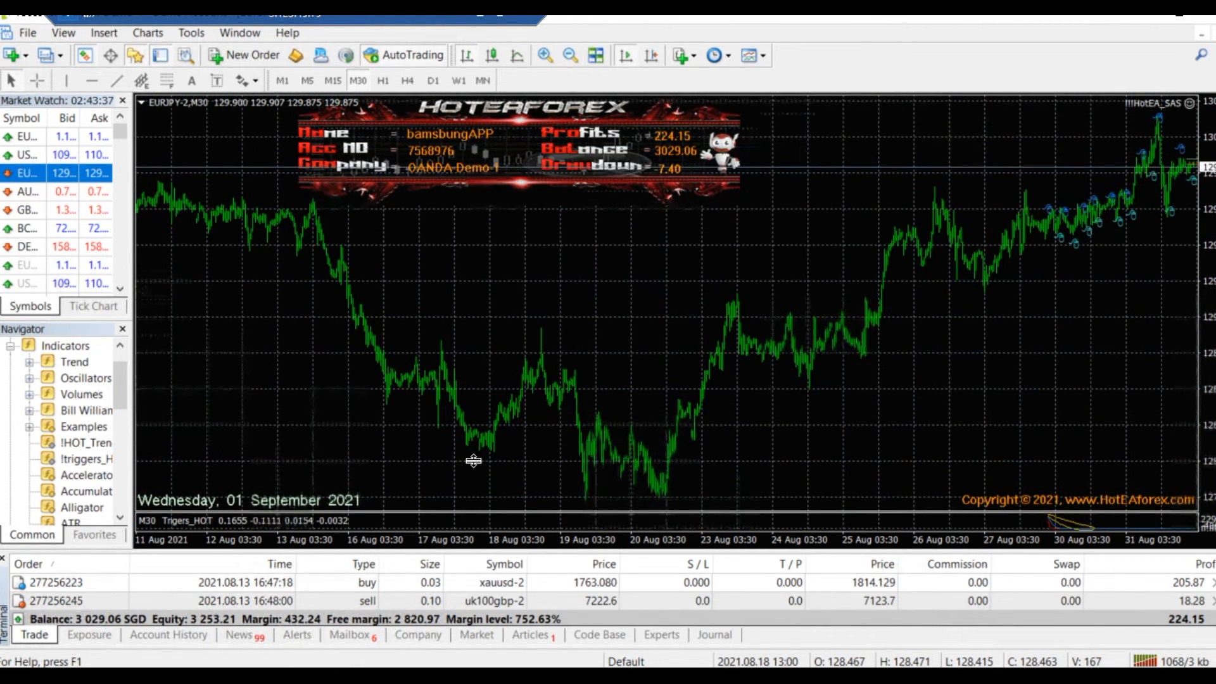